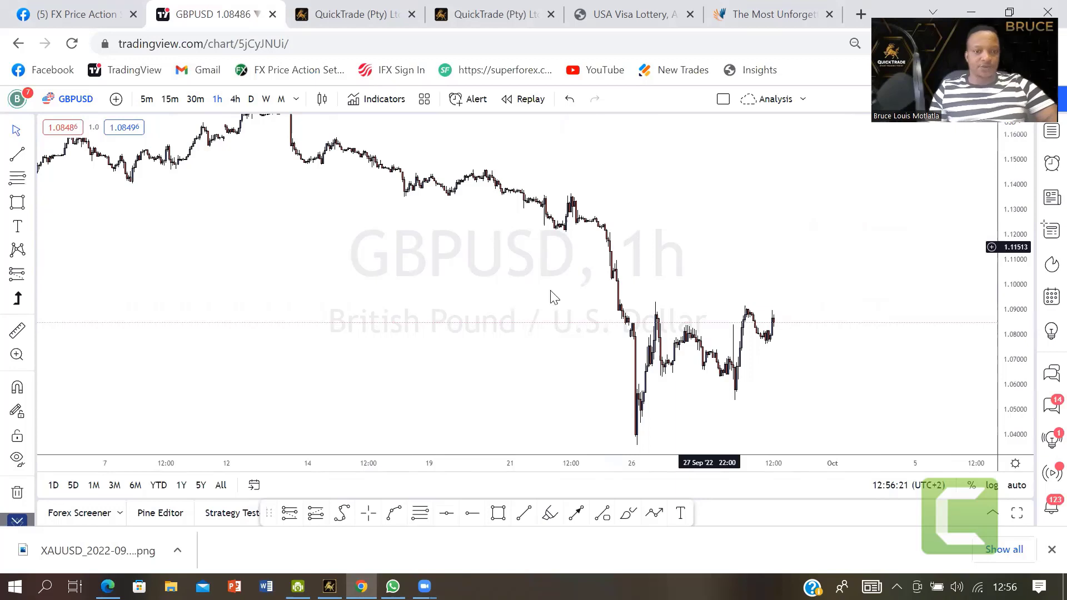
Step: Switch the GBPUSD chart to 4h and sketch freehand lines along the late-September drop and a matching decline from the current price
scroll(554, 297, "down", 2)
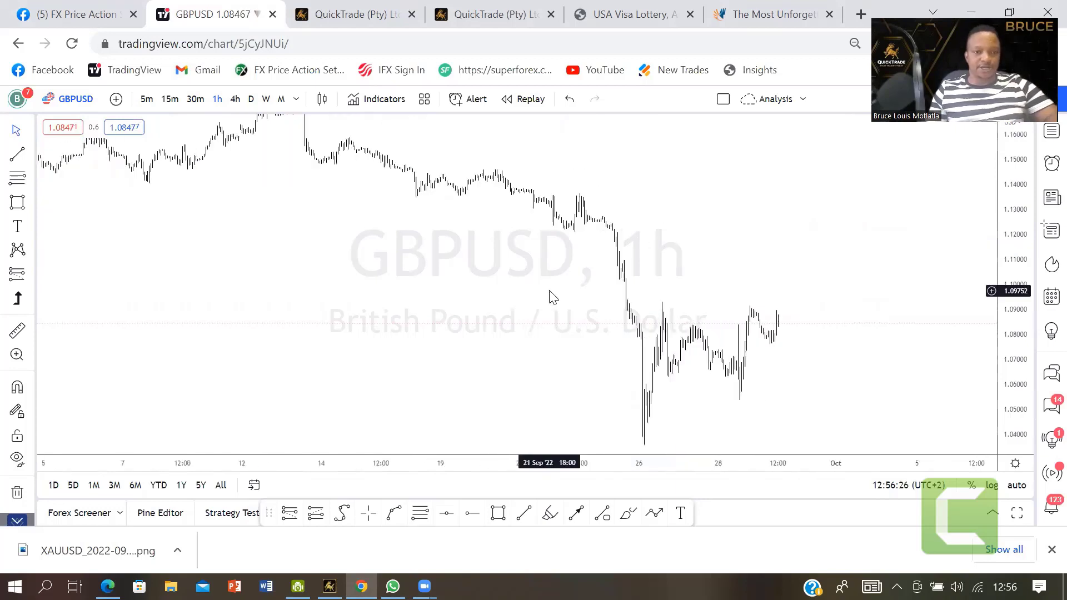
scroll(549, 290, "up", 1)
left_click(235, 100)
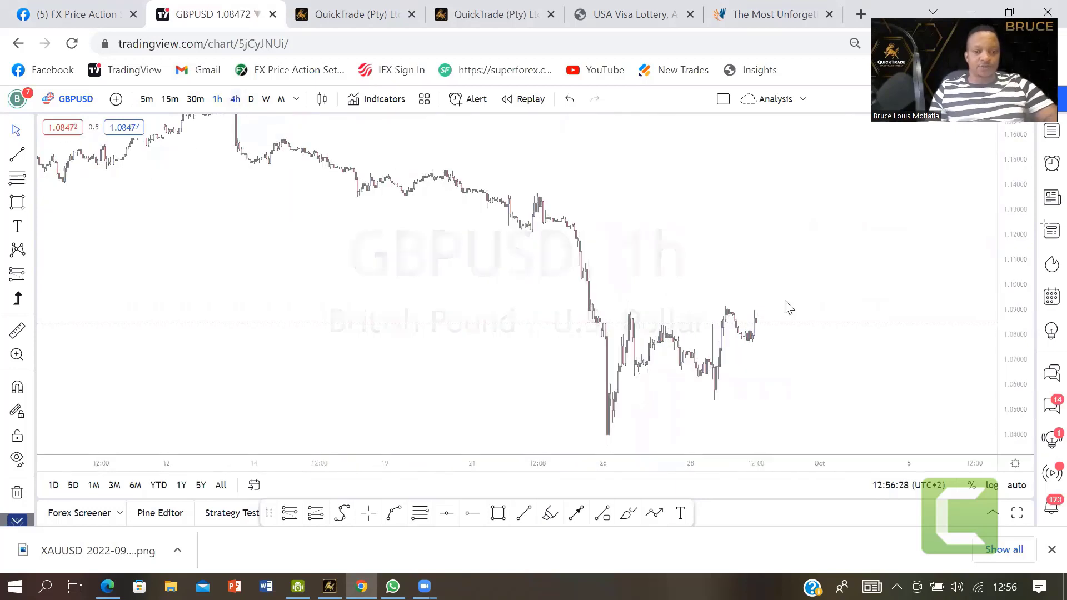
left_click_drag(1012, 299, 1026, 390)
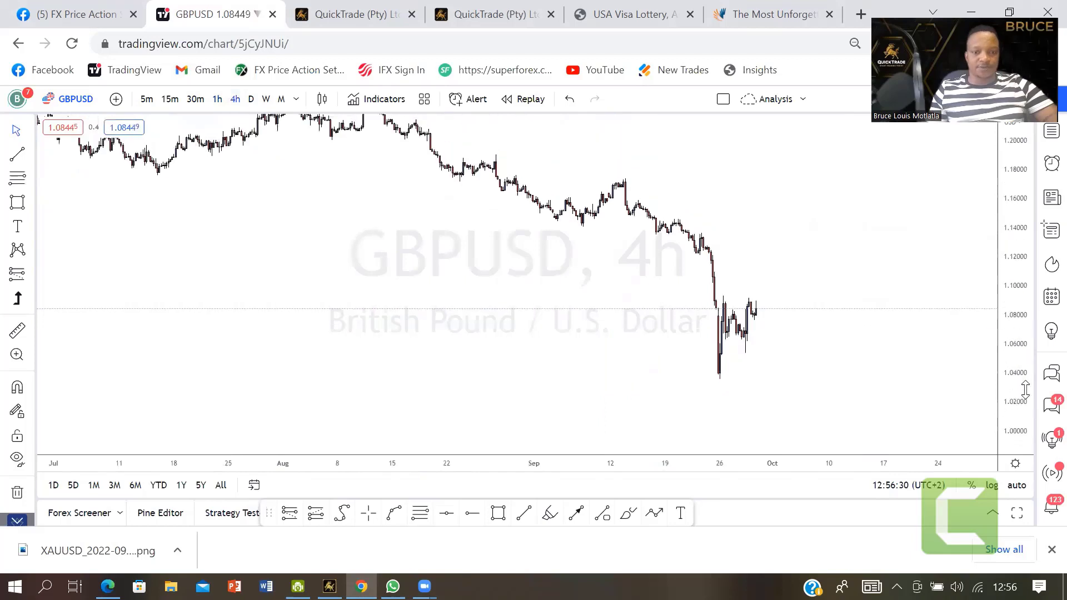
scroll(620, 329, "up", 1)
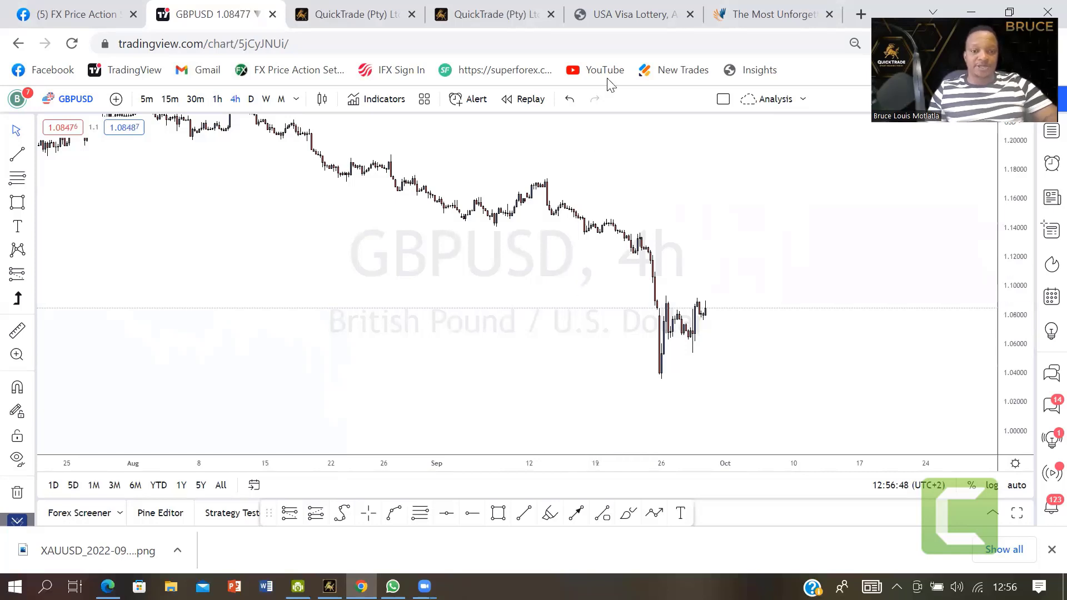
left_click_drag(640, 238, 665, 371)
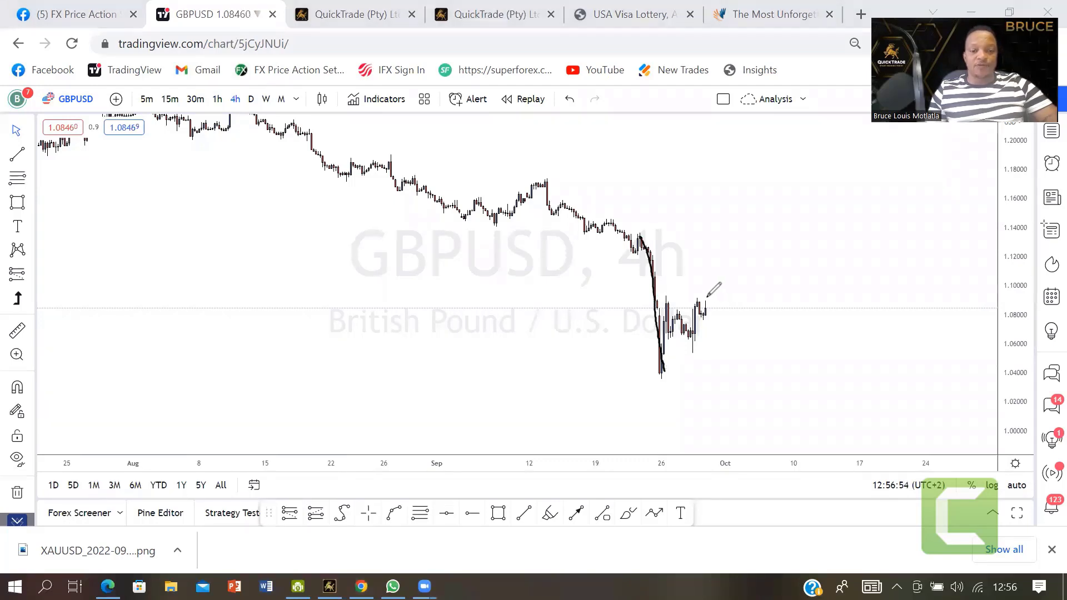
left_click_drag(707, 297, 761, 420)
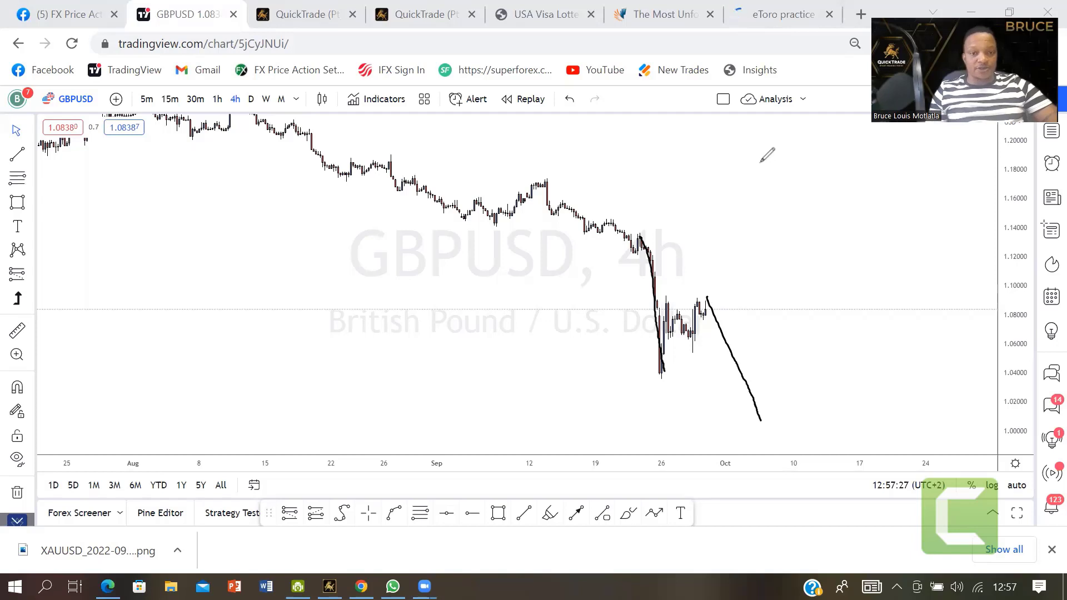
Step: Switch the chart to the 1h timeframe, stretch its price scale and reposition the recent price action
left_click(218, 98)
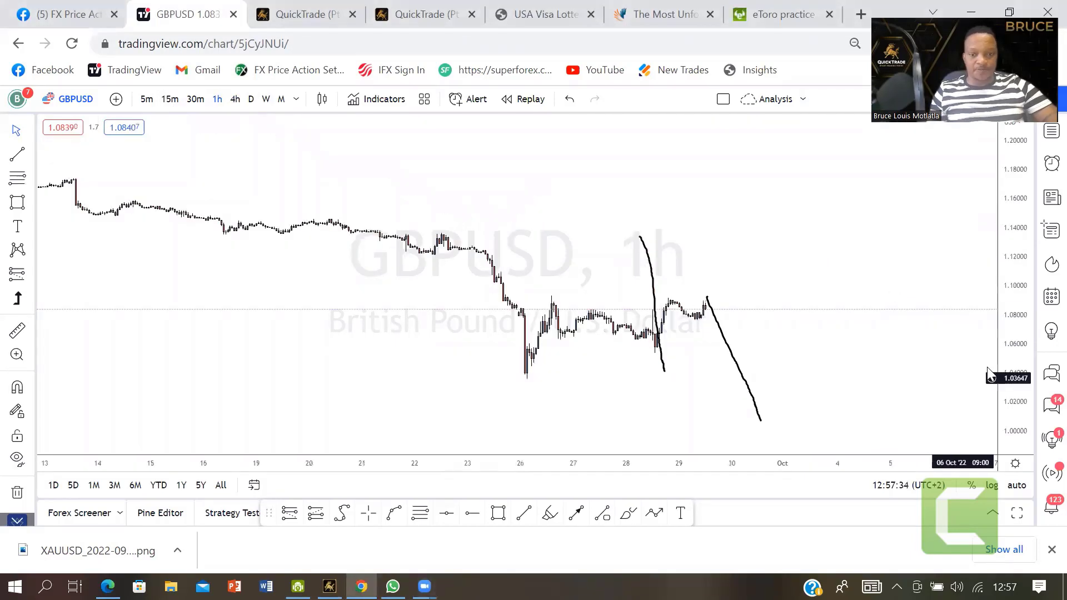
left_click_drag(1018, 386, 1000, 284)
left_click_drag(578, 406, 648, 371)
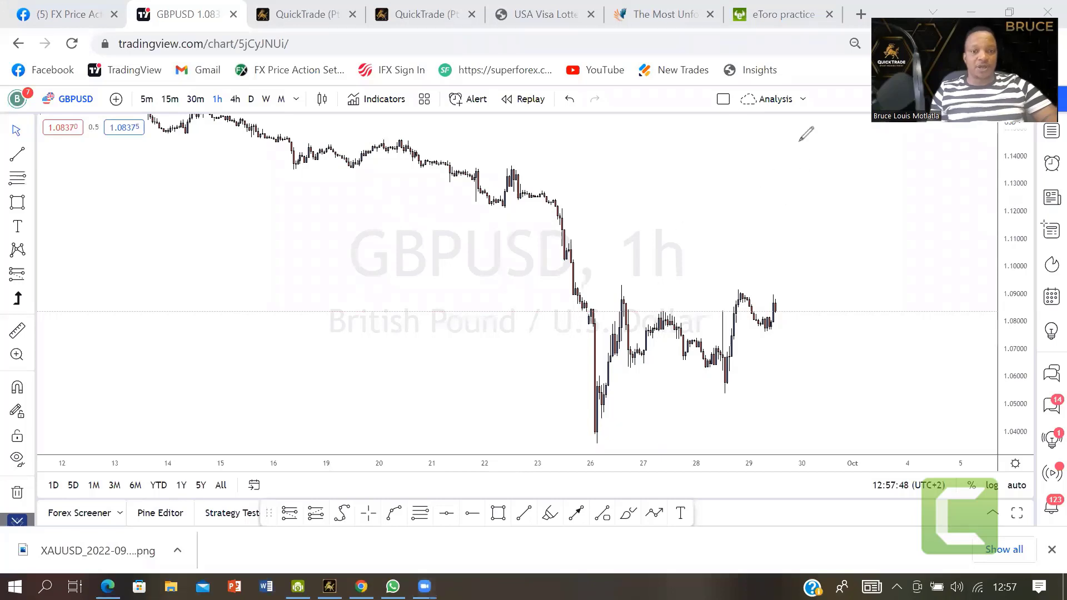
Step: Circle the small pause within the drop near 1.105 and mark the swing high, swing low and two most recent highs freehand
mouse_move(566, 244)
left_mouse_down()
mouse_move(582, 259)
mouse_move(579, 243)
left_mouse_up()
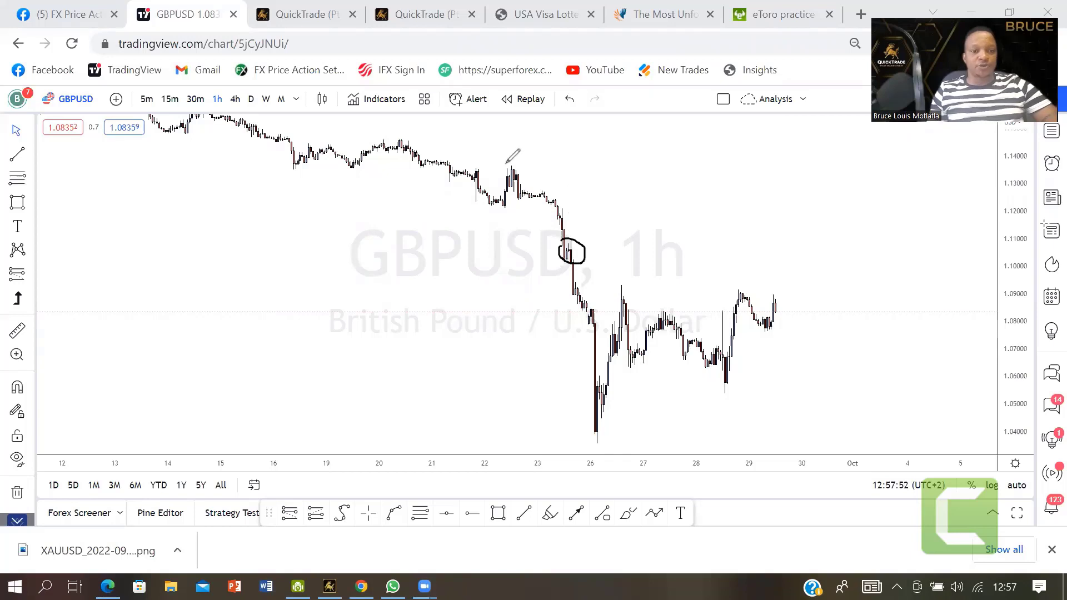
left_click_drag(508, 167, 533, 167)
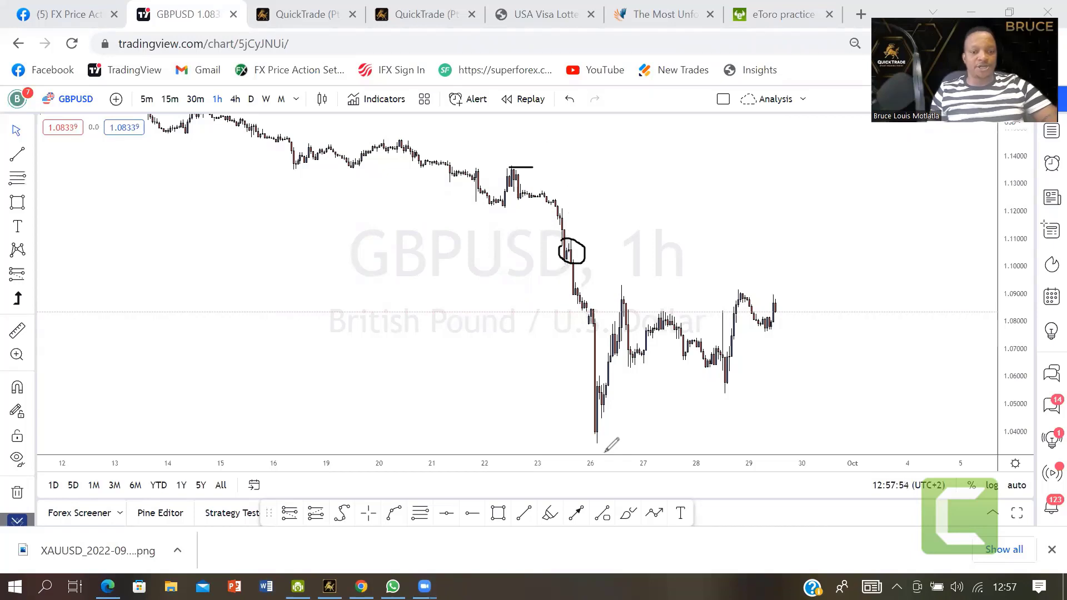
left_click_drag(592, 443, 617, 443)
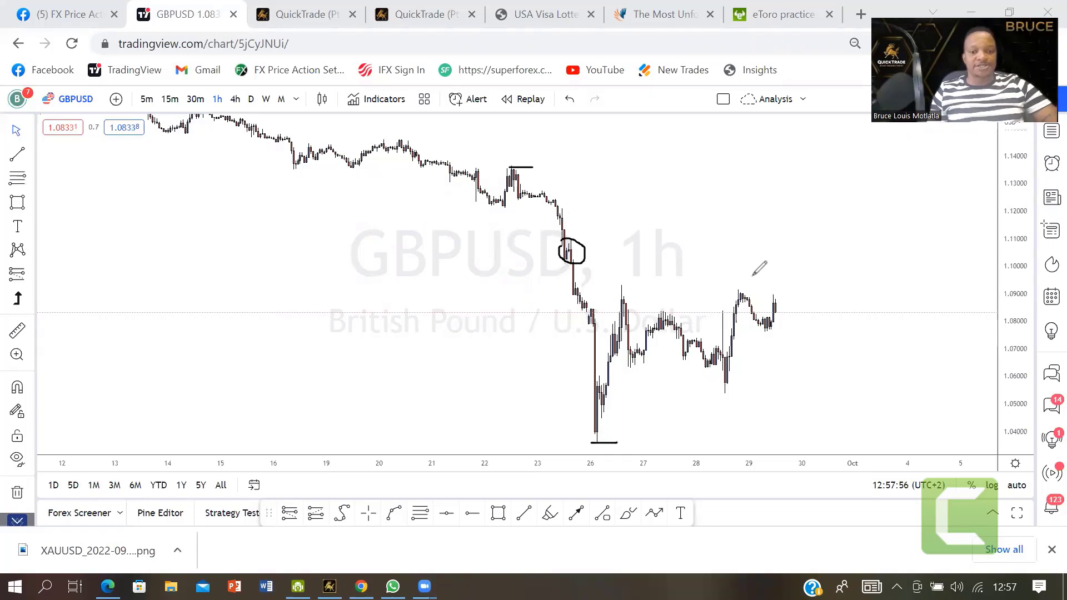
left_click_drag(730, 290, 789, 299)
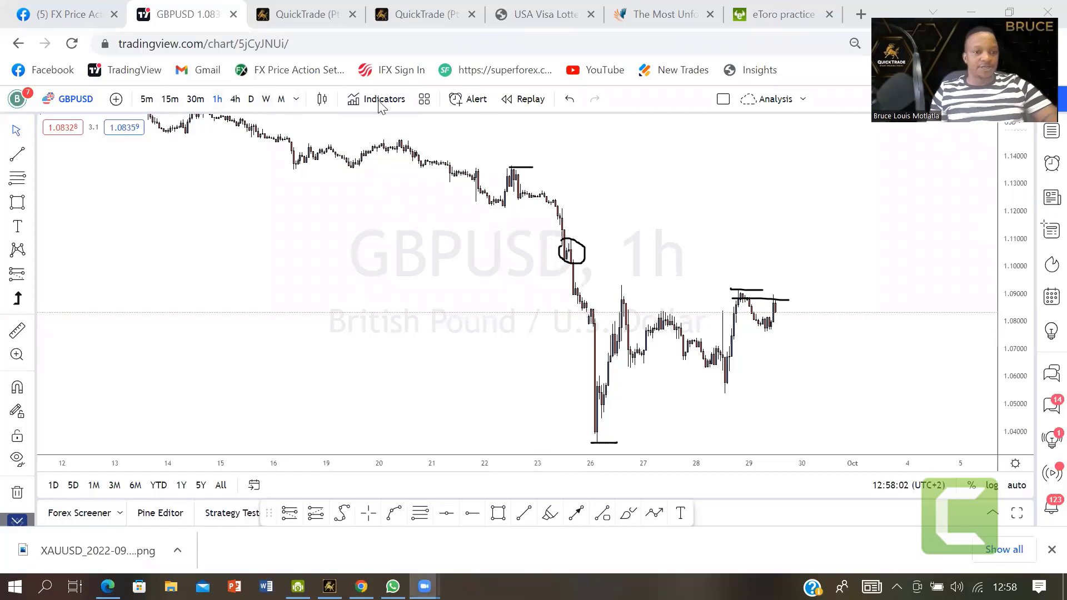
Step: Draw a Fib retracement from the 22 Sep swing high at 1.13710 to the 26 Sep swing low at 1.03737
left_click(421, 513)
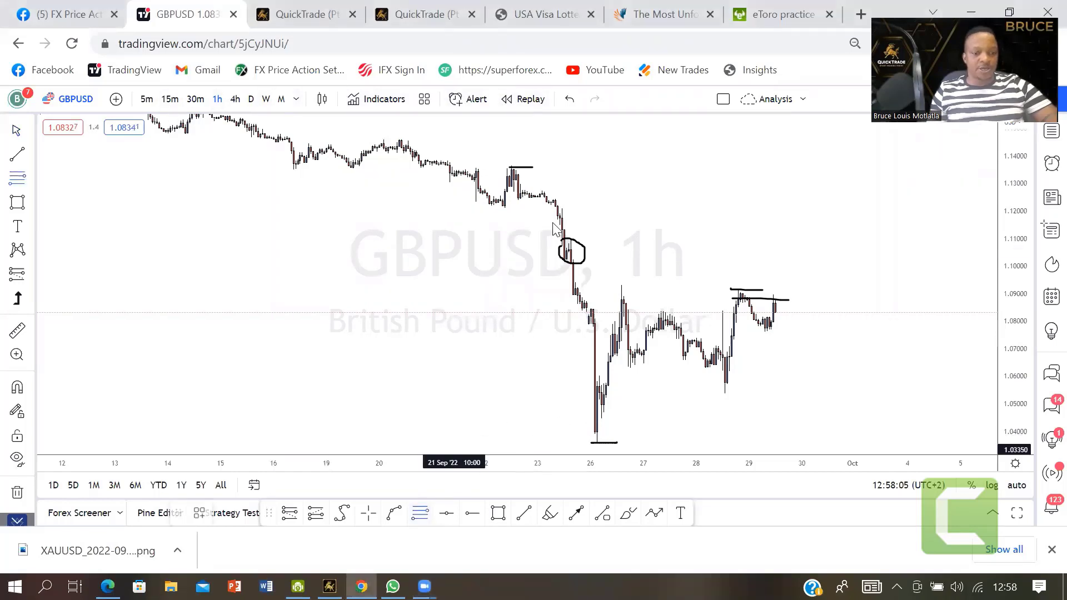
left_click(510, 165)
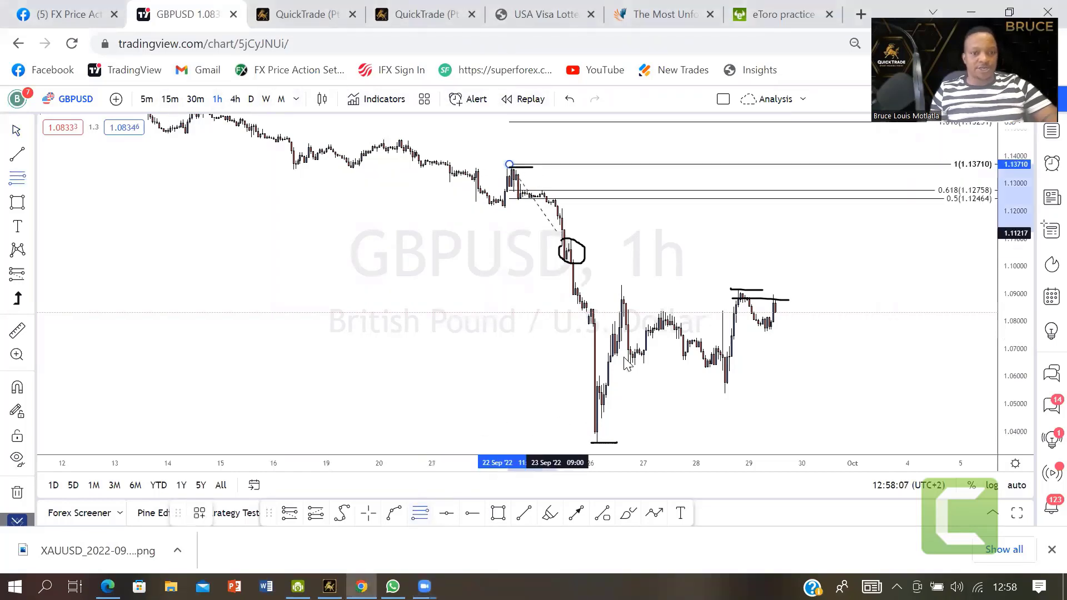
left_click(598, 440)
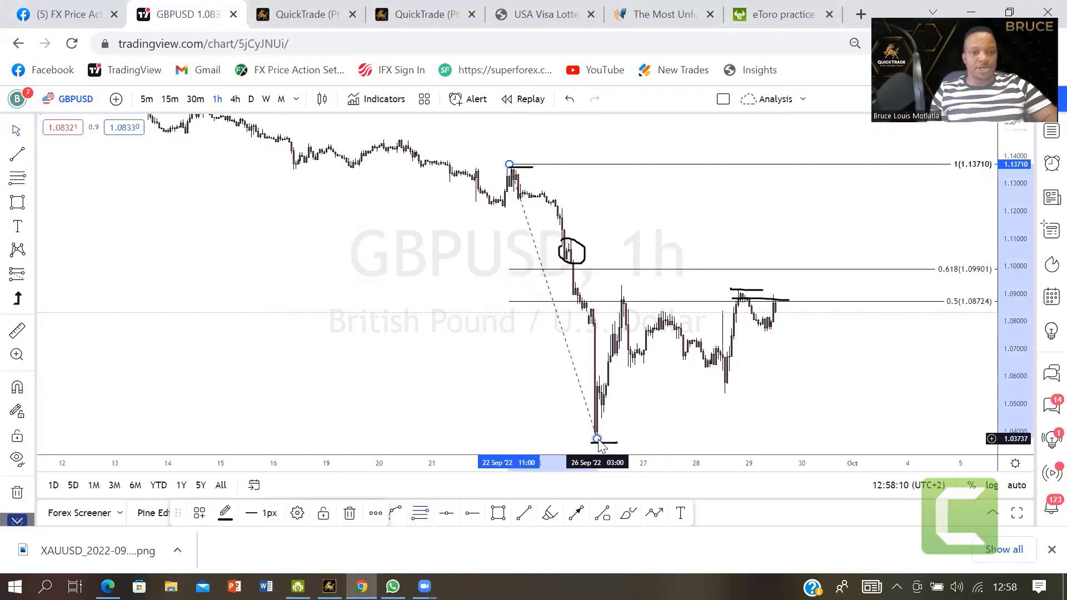
left_click(419, 376)
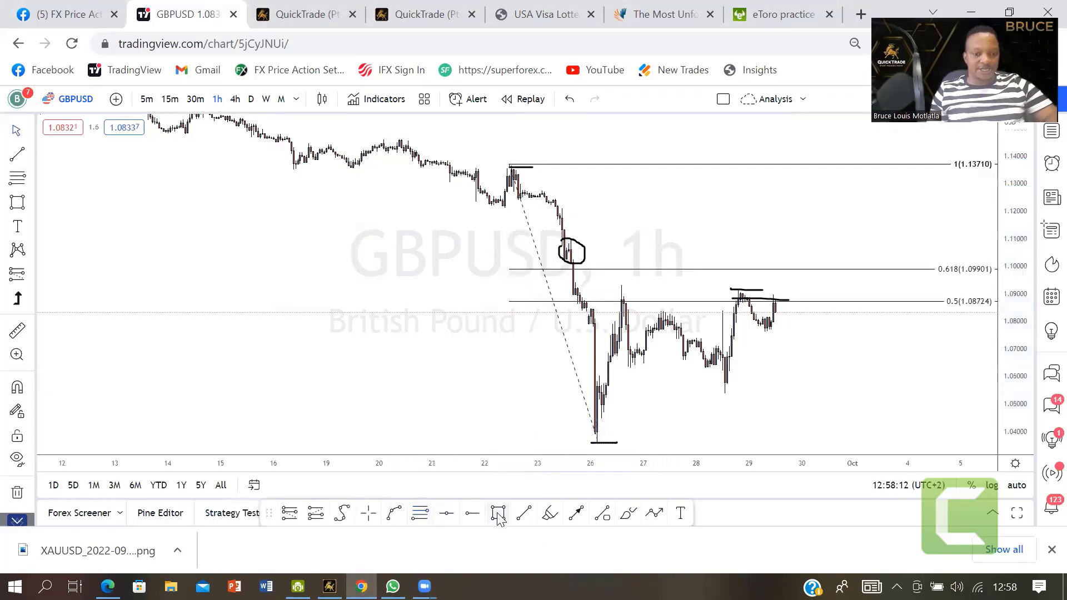
Step: Draw a rectangle over the supply zone from 1.10249 to 1.10806, extending from 23 Sep 11:00 to about 5 Oct
left_click(499, 514)
left_click(562, 260)
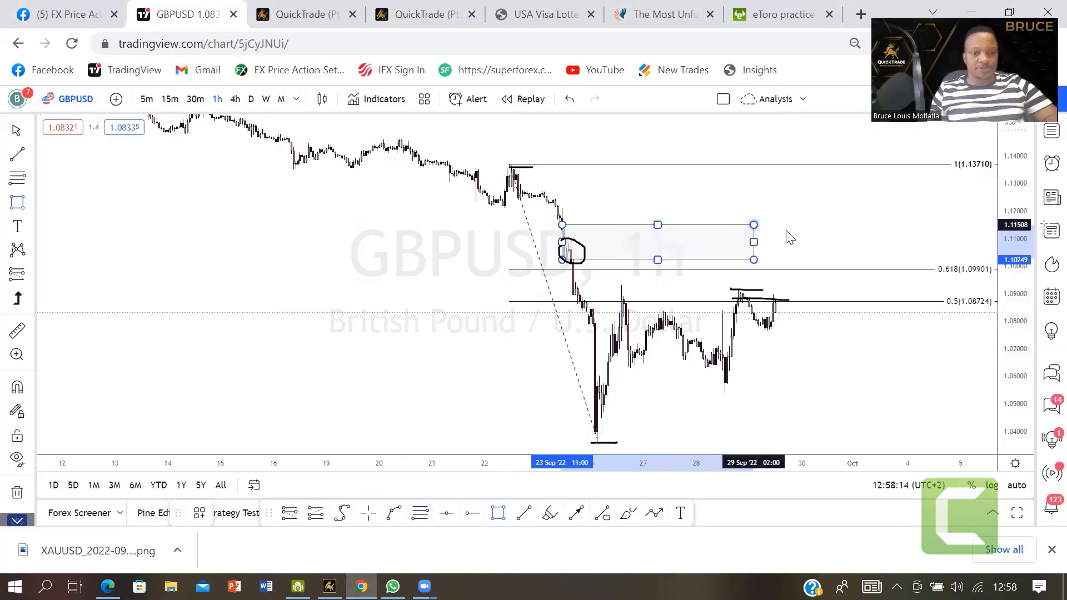
left_click(848, 234)
mouse_move(878, 244)
left_mouse_down()
mouse_move(982, 253)
mouse_move(989, 244)
left_mouse_up()
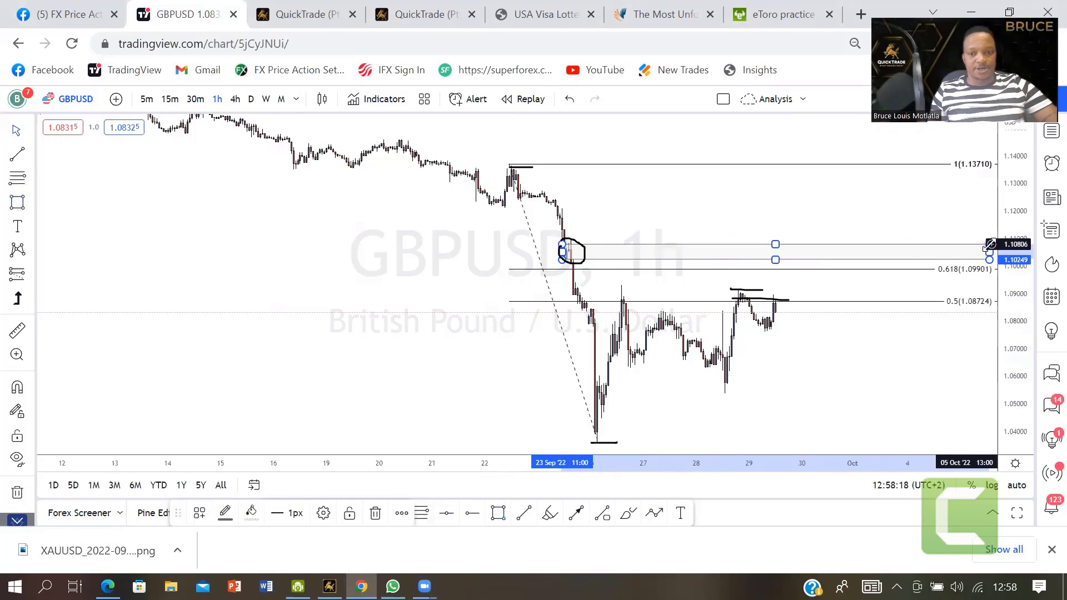
left_click(991, 244)
left_click(846, 211)
left_click_drag(496, 315, 429, 320)
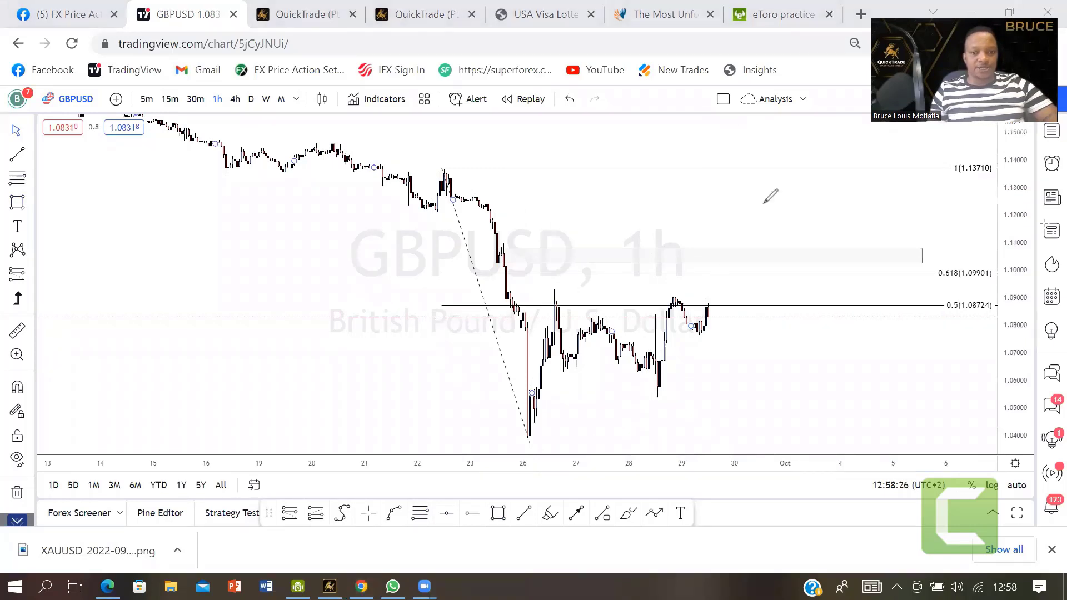
Step: Sketch two projected sell-offs, one from the 0.618 level and one from the rectangle zone, and clear the sketches
mouse_move(709, 321)
left_mouse_down()
mouse_move(722, 267)
mouse_move(753, 306)
mouse_move(784, 431)
left_mouse_up()
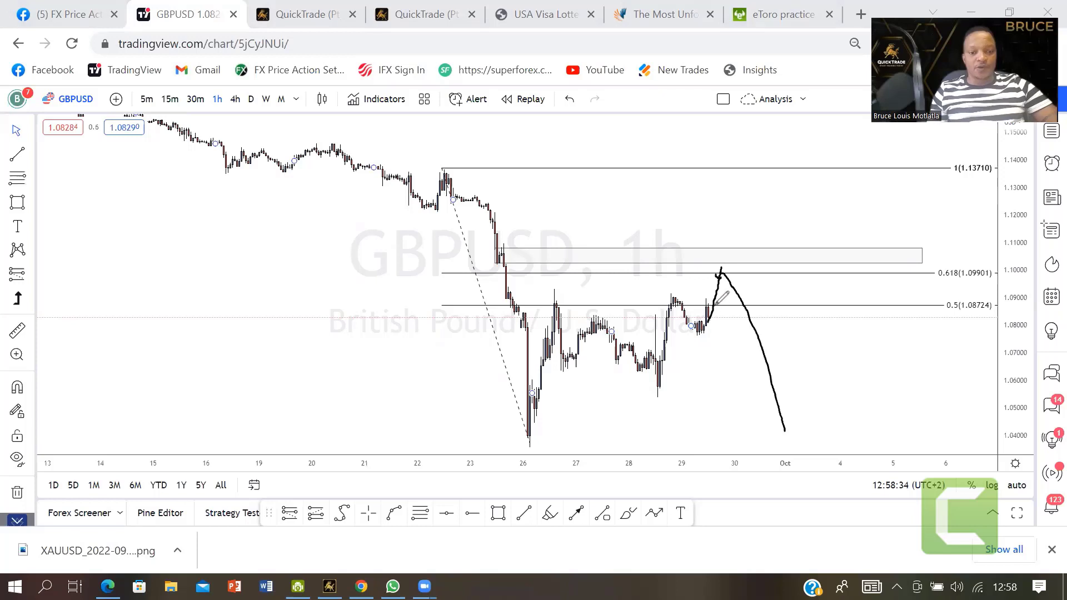
mouse_move(707, 321)
left_mouse_down()
mouse_move(735, 253)
mouse_move(811, 452)
left_mouse_up()
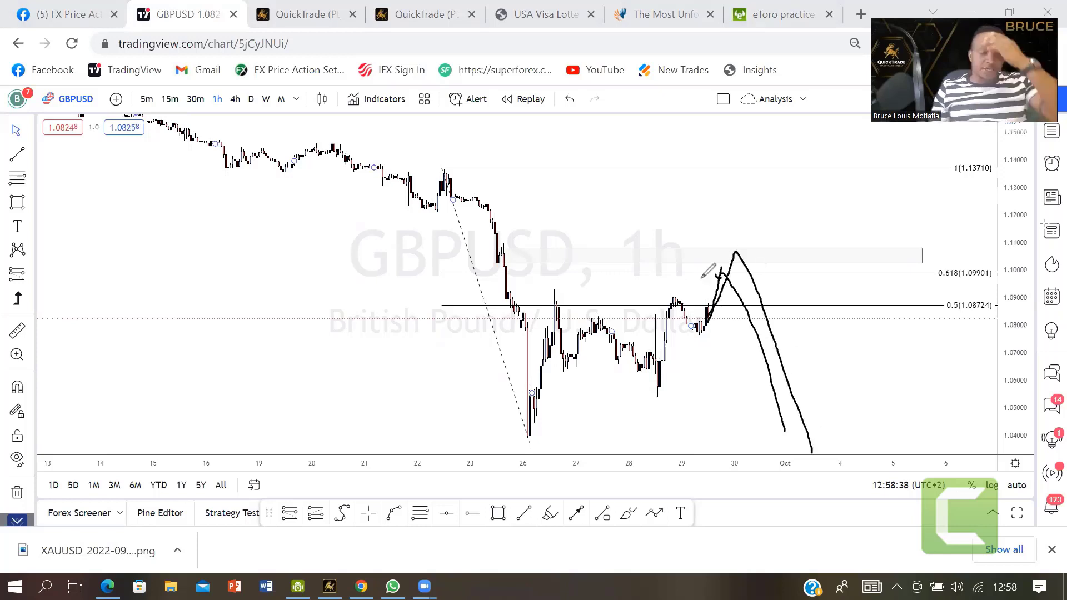
left_click(756, 147)
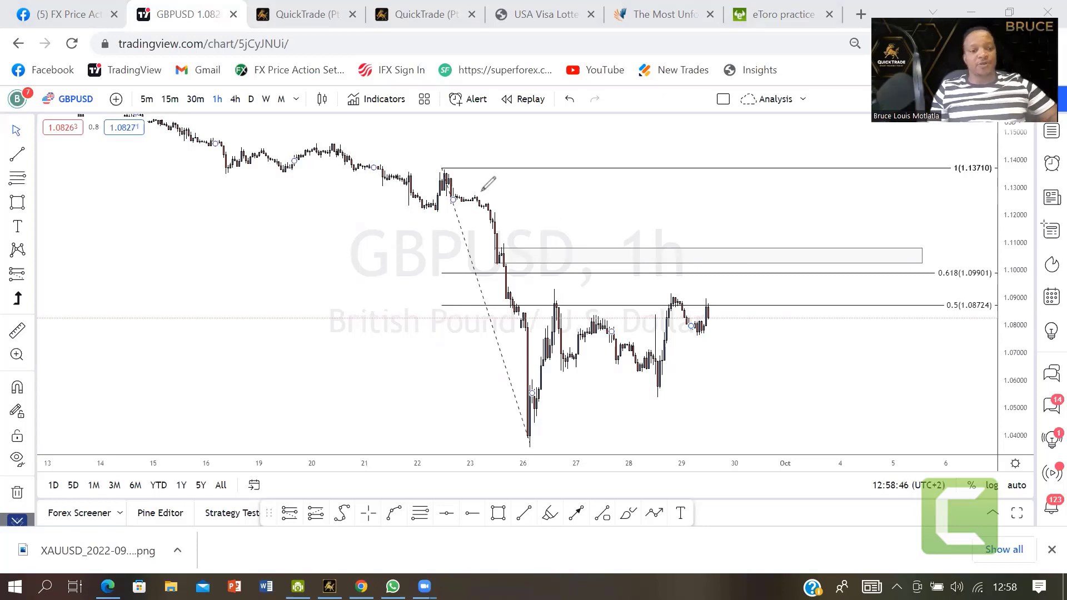
Step: Mark the 22 and 23 Sep highs freehand and place a short position with entry at 1.10249 and stop at 1.12742
mouse_move(459, 191)
left_mouse_down()
mouse_move(482, 191)
mouse_move(458, 165)
left_mouse_up()
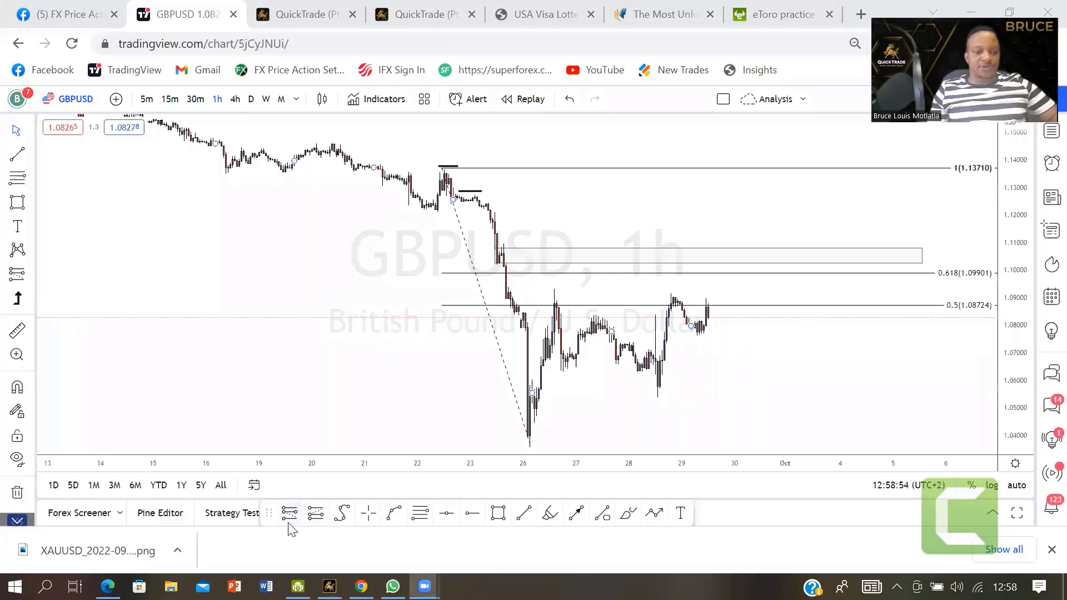
left_click(315, 512)
left_click(704, 261)
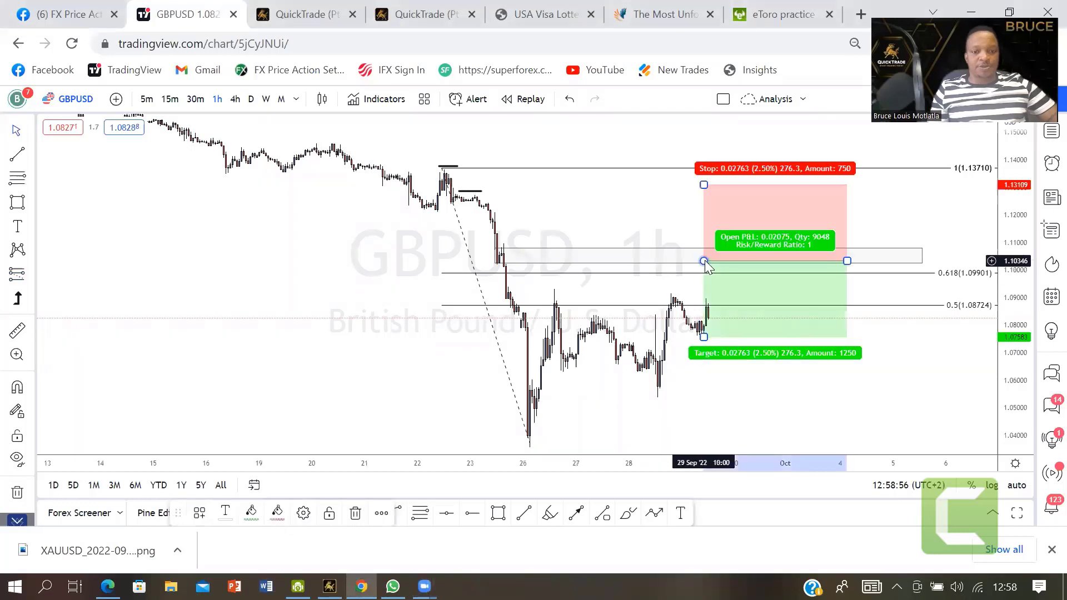
left_click_drag(704, 262, 709, 266)
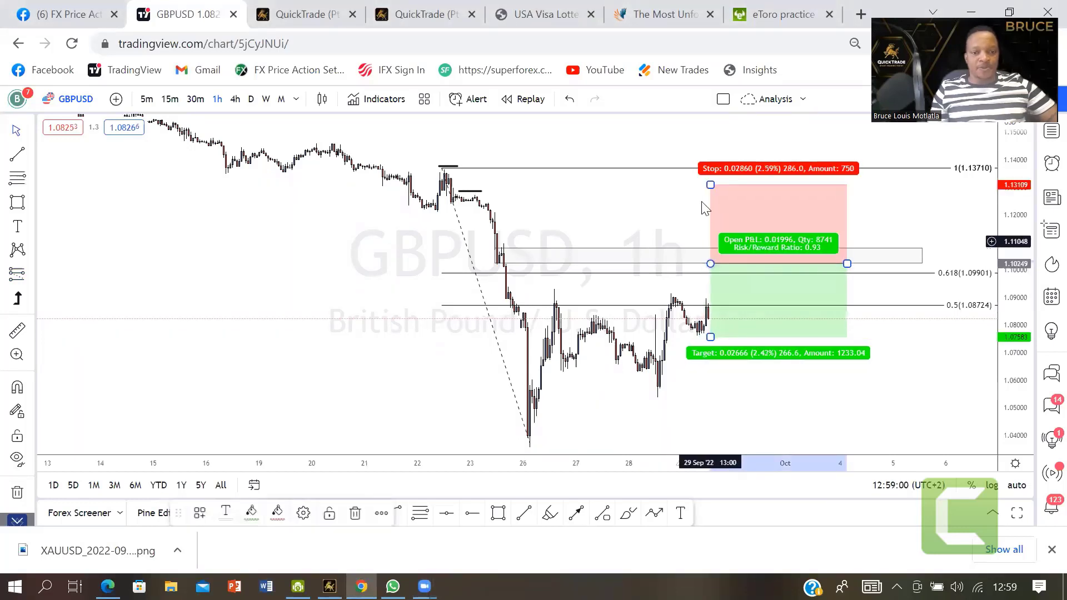
left_click_drag(710, 185, 709, 196)
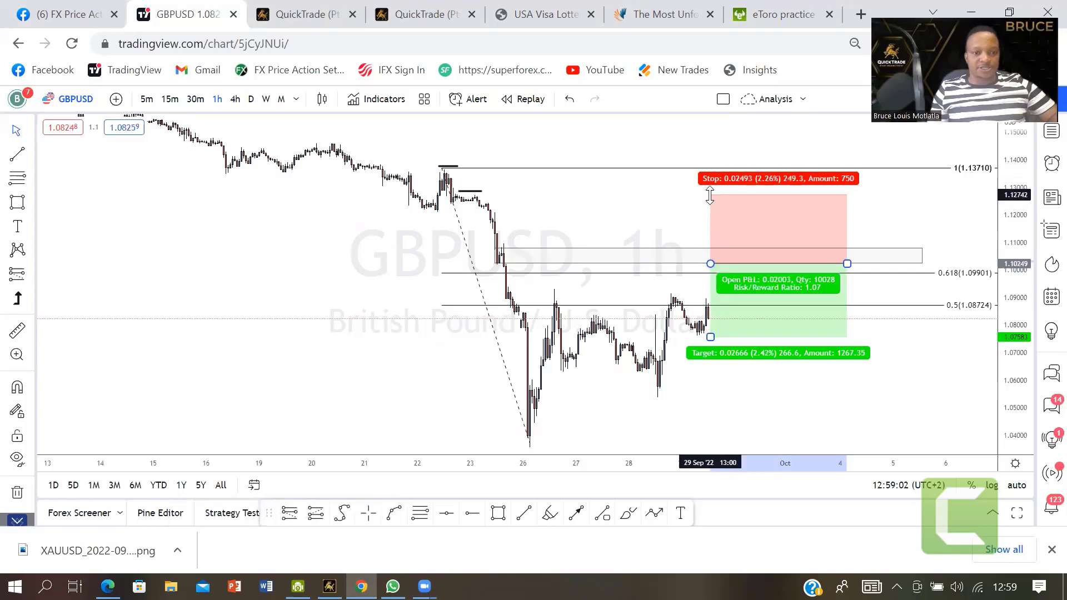
Step: Add a horizontal line at 1.12766 along the short position's stop level
left_click(446, 512)
left_click(515, 194)
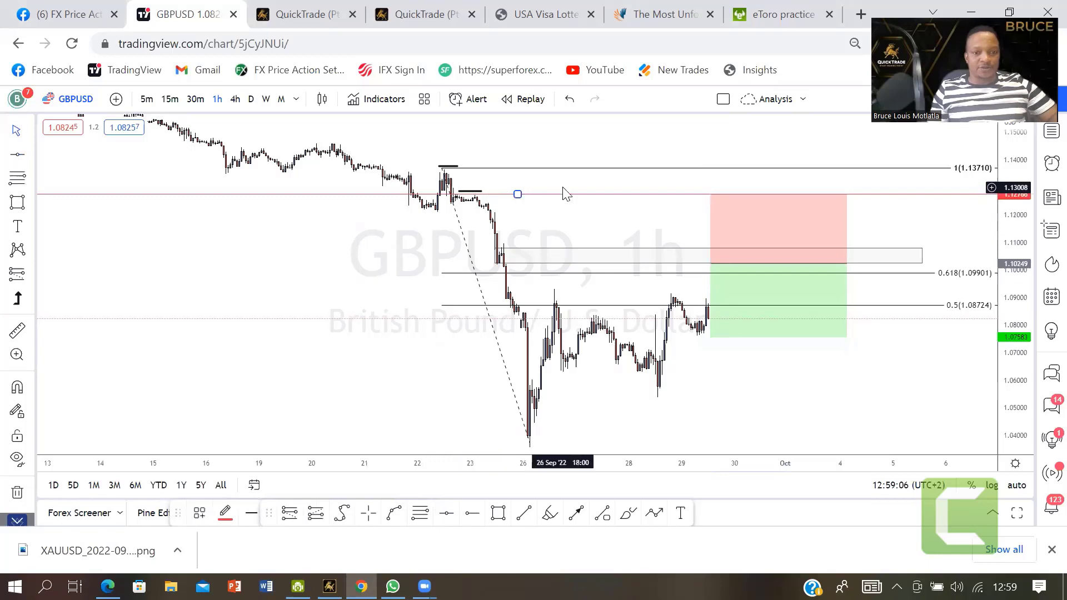
left_click(554, 223)
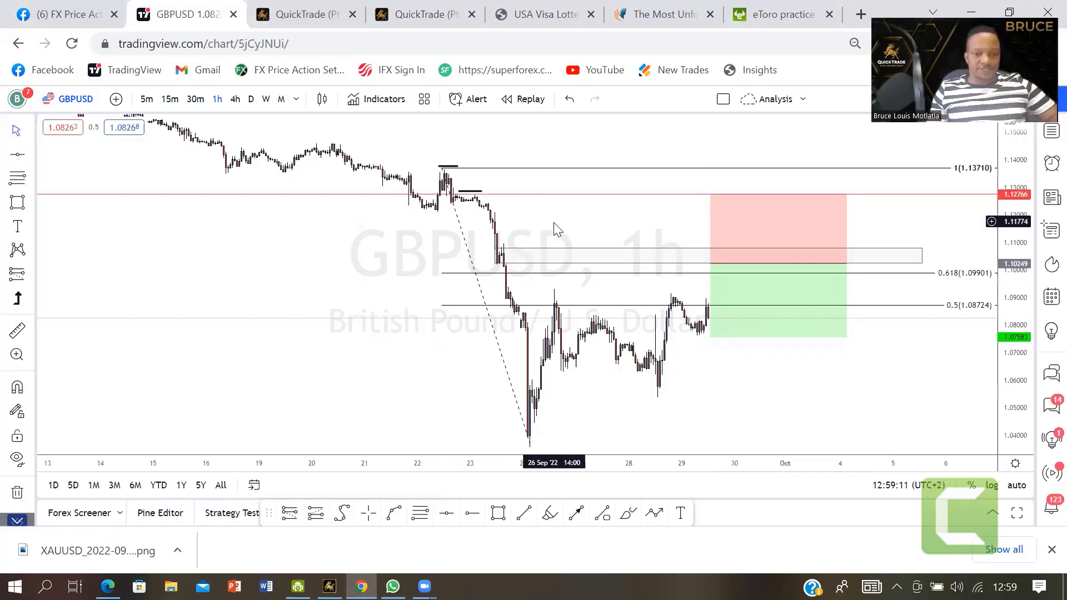
Step: Extend the short position's target down to 1.03761, near the 26 Sep swing low
left_click(711, 336)
left_click_drag(711, 337, 714, 461)
left_click_drag(710, 443, 711, 441)
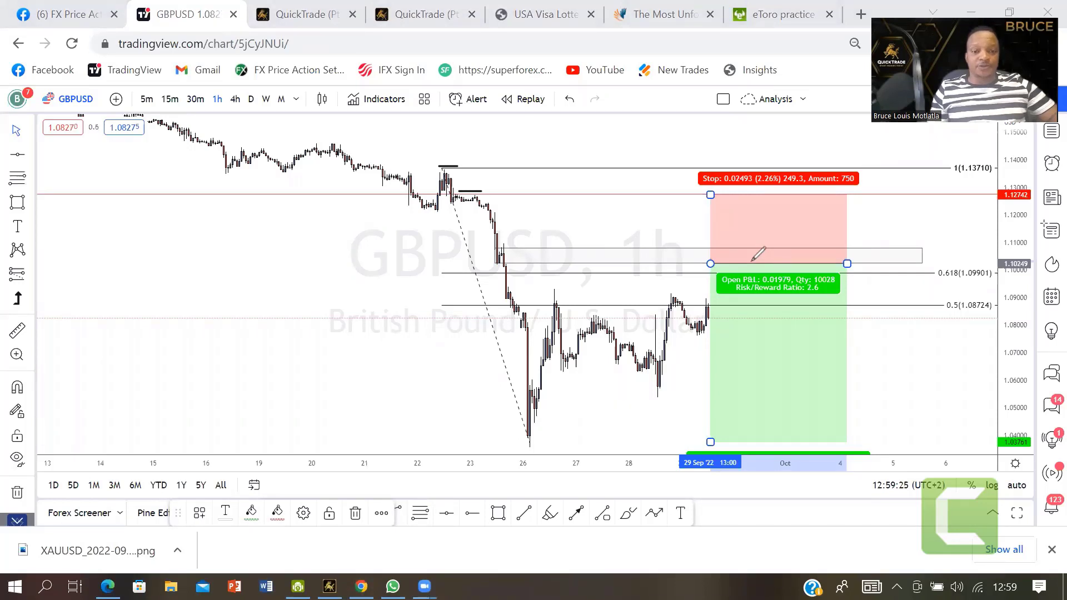
Step: Sketch the stop distance and its multiples down to the target over the short position, and clear all freehand marks
left_click_drag(751, 259, 755, 196)
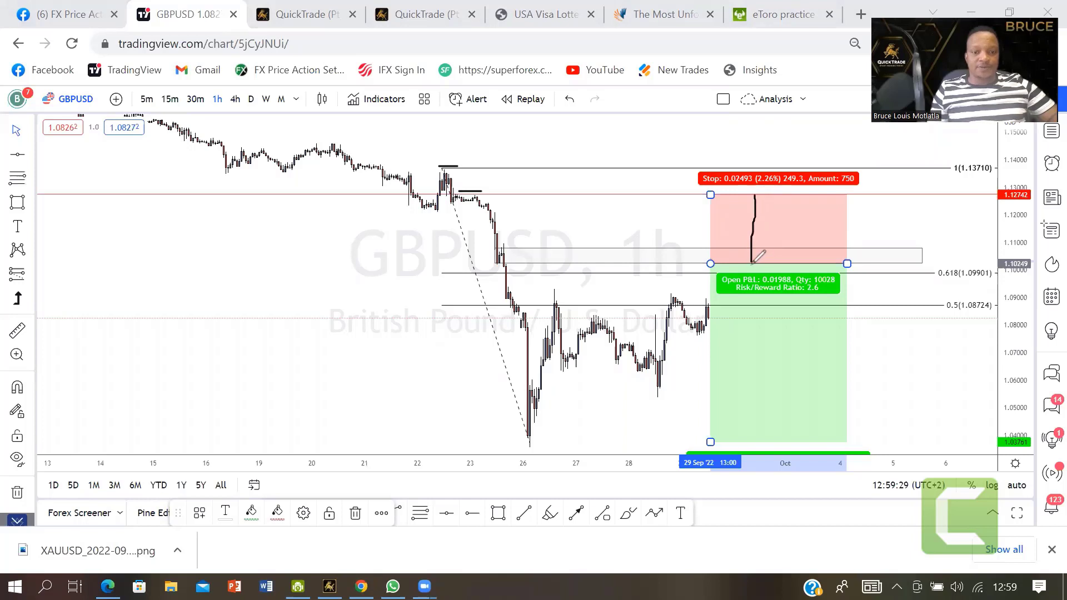
mouse_move(751, 263)
left_mouse_down()
mouse_move(753, 339)
mouse_move(789, 347)
mouse_move(756, 442)
mouse_move(779, 440)
left_mouse_up()
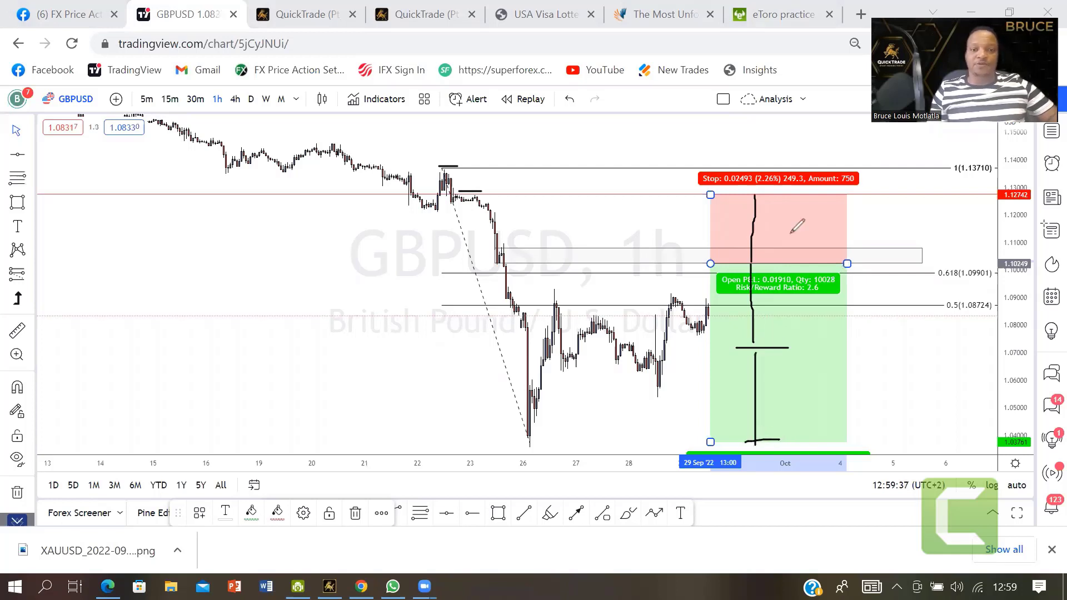
left_click(748, 138)
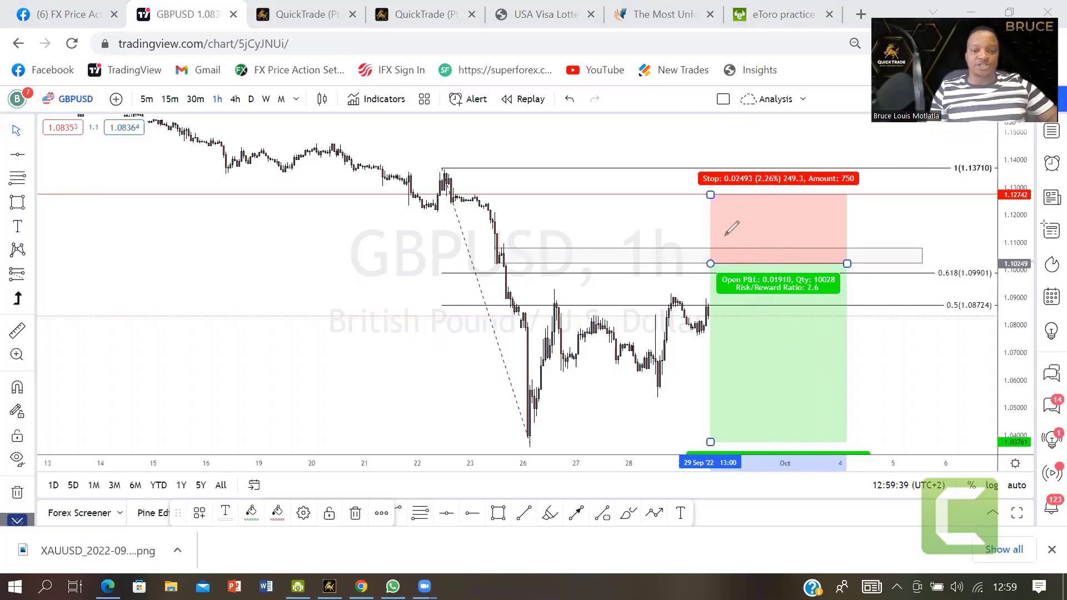
Step: Sketch a price path rising into the rectangle zone and falling past the target, mark the level above the zone, and circle the entry
left_click_drag(711, 297, 715, 269)
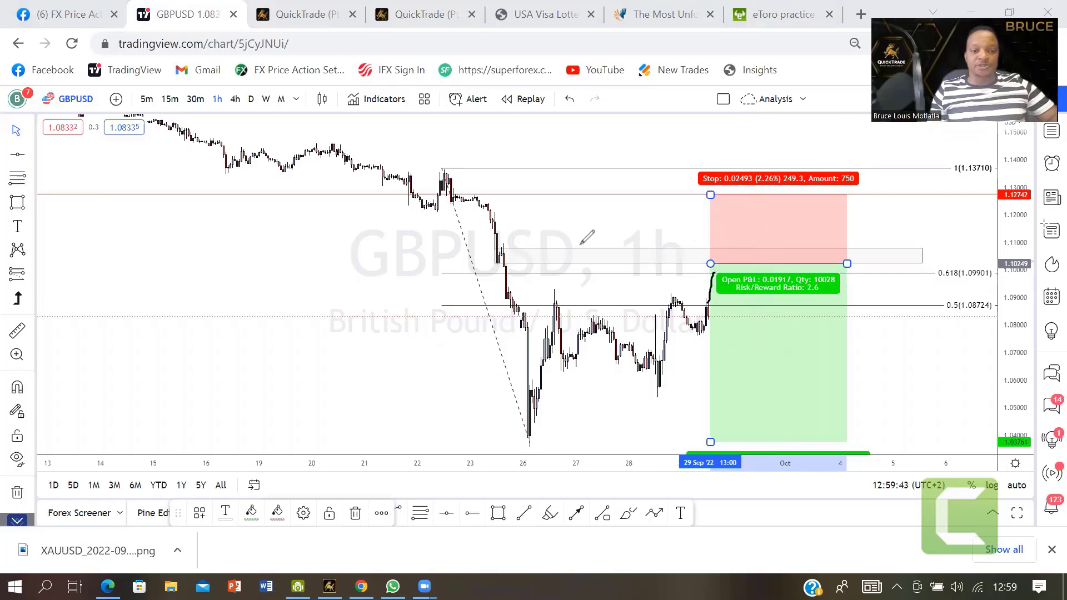
left_click_drag(491, 243, 544, 243)
mouse_move(715, 270)
left_mouse_down()
mouse_move(725, 239)
mouse_move(823, 452)
left_mouse_up()
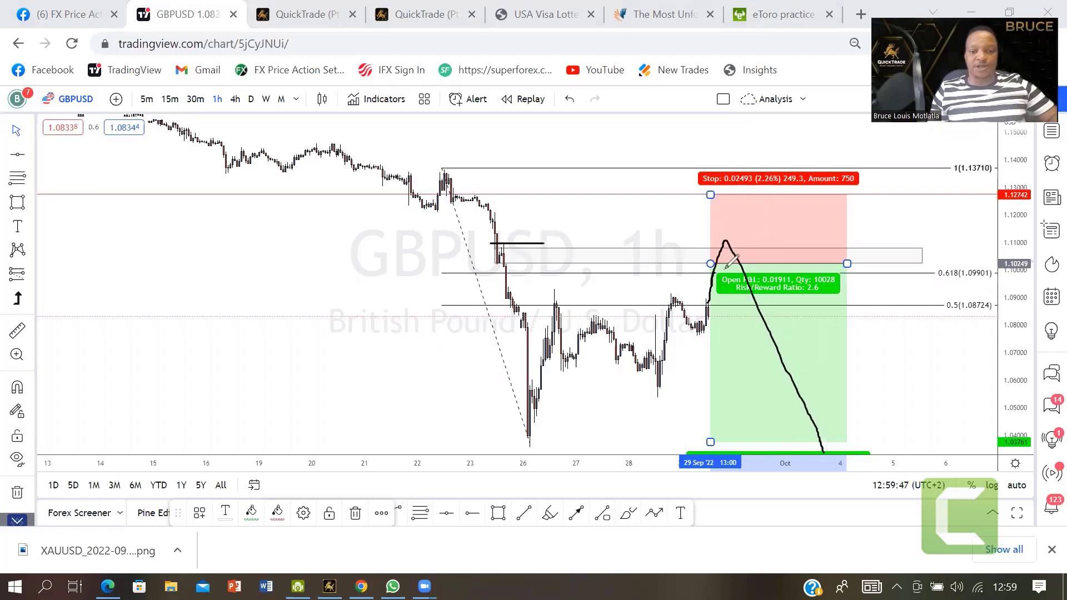
mouse_move(728, 244)
left_mouse_down()
mouse_move(739, 267)
mouse_move(725, 256)
left_mouse_up()
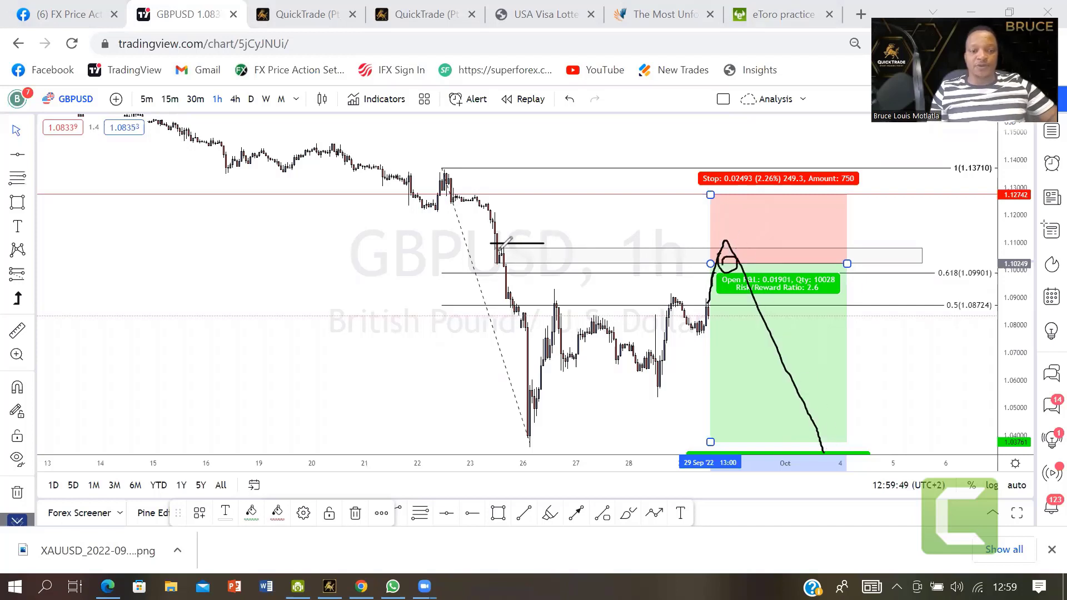
Step: Circle the candles where the rectangle zone starts, and sketch the level above it and the fall to the target over the short position
mouse_move(496, 250)
left_mouse_down()
mouse_move(497, 265)
mouse_move(503, 248)
left_mouse_up()
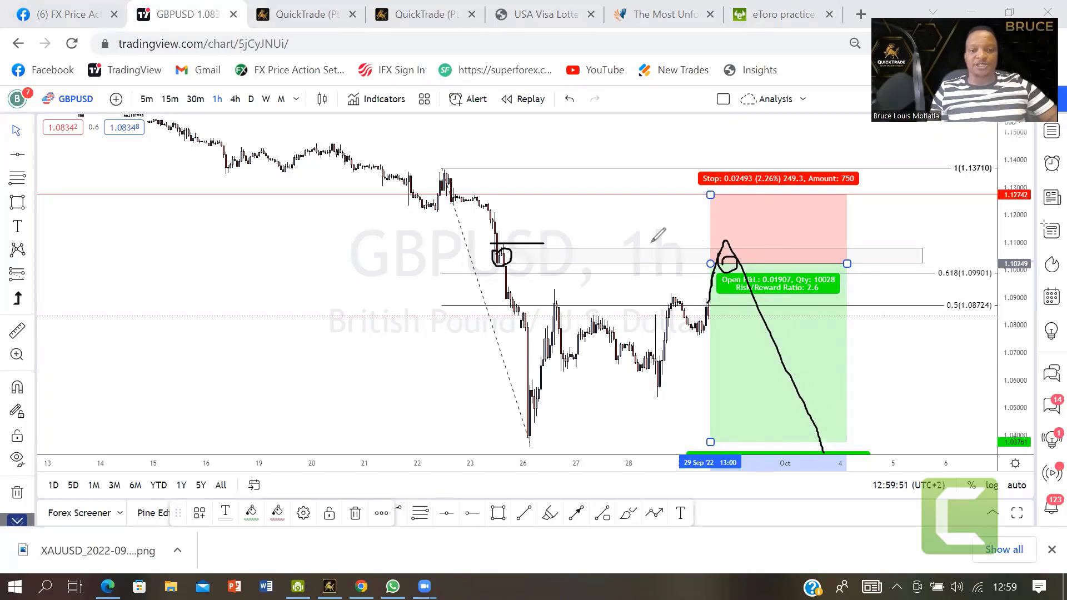
left_click_drag(644, 246, 815, 245)
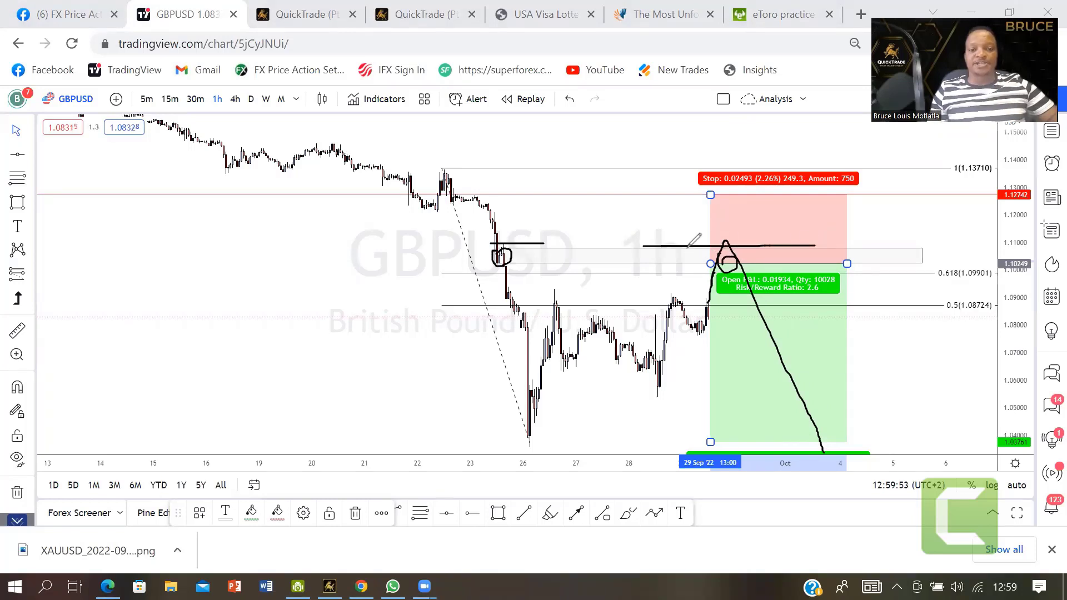
mouse_move(722, 266)
left_mouse_down()
mouse_move(721, 240)
mouse_move(827, 433)
left_mouse_up()
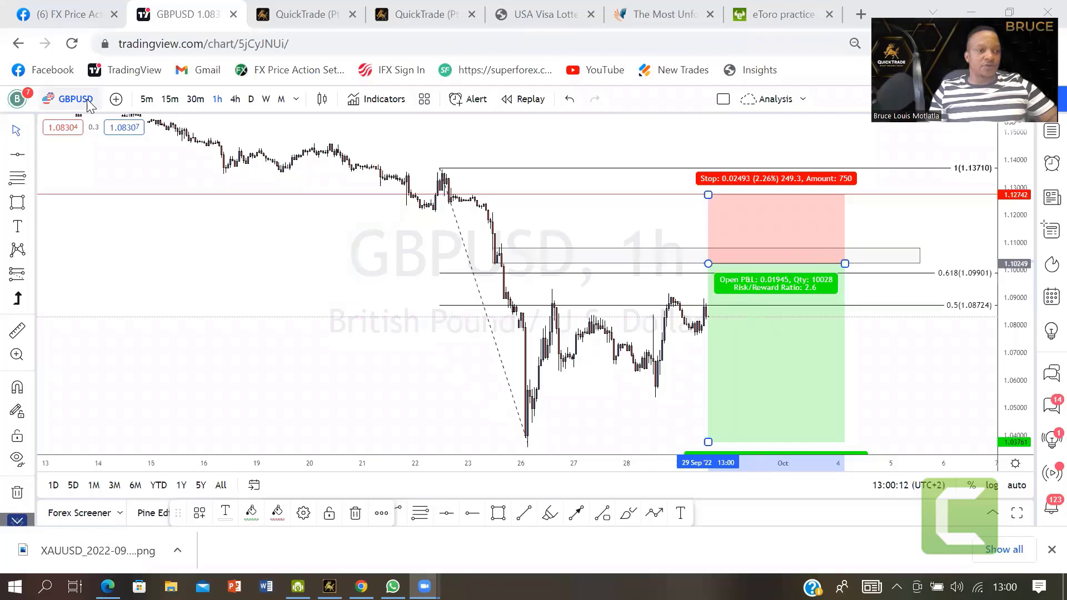
Step: Switch the chart to GBPNZD on the 4-hour timeframe, with the price scale fitted around the late-September drop
left_click(78, 99)
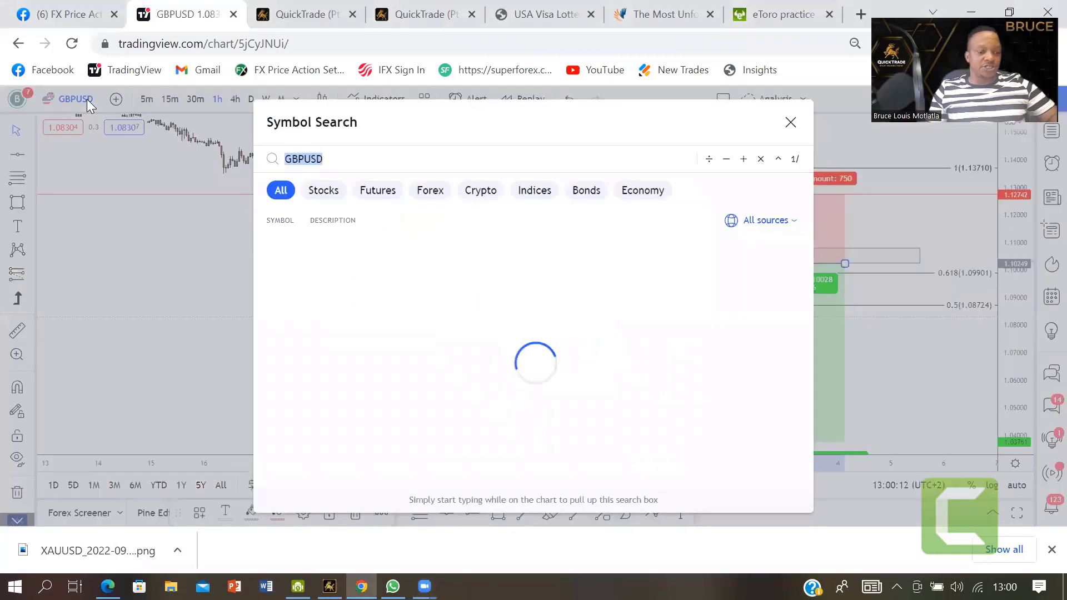
type("GBPNZD")
key("Return")
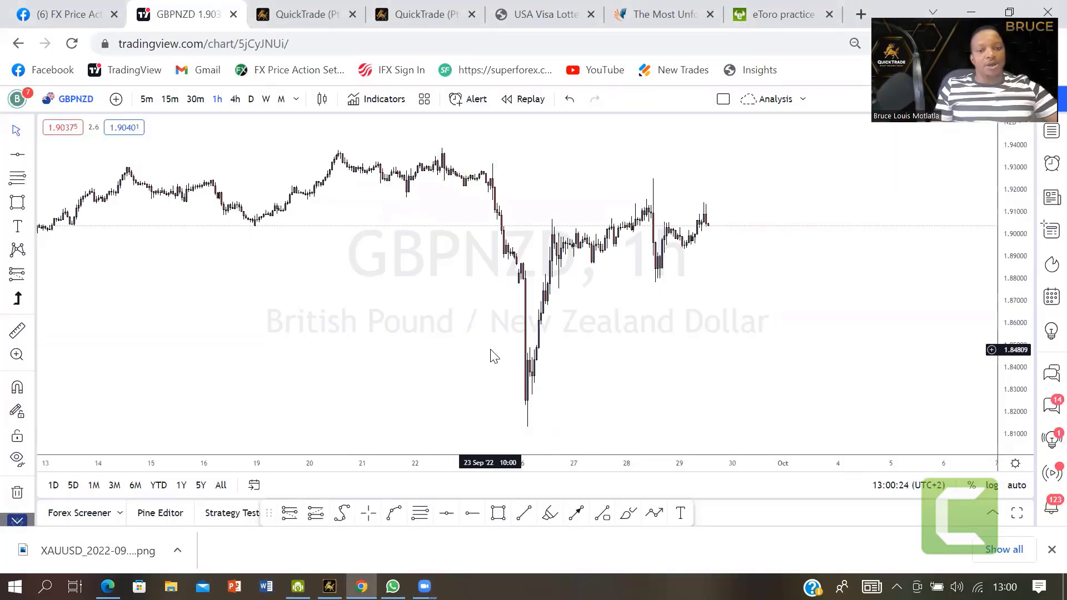
scroll(493, 356, "down", 4)
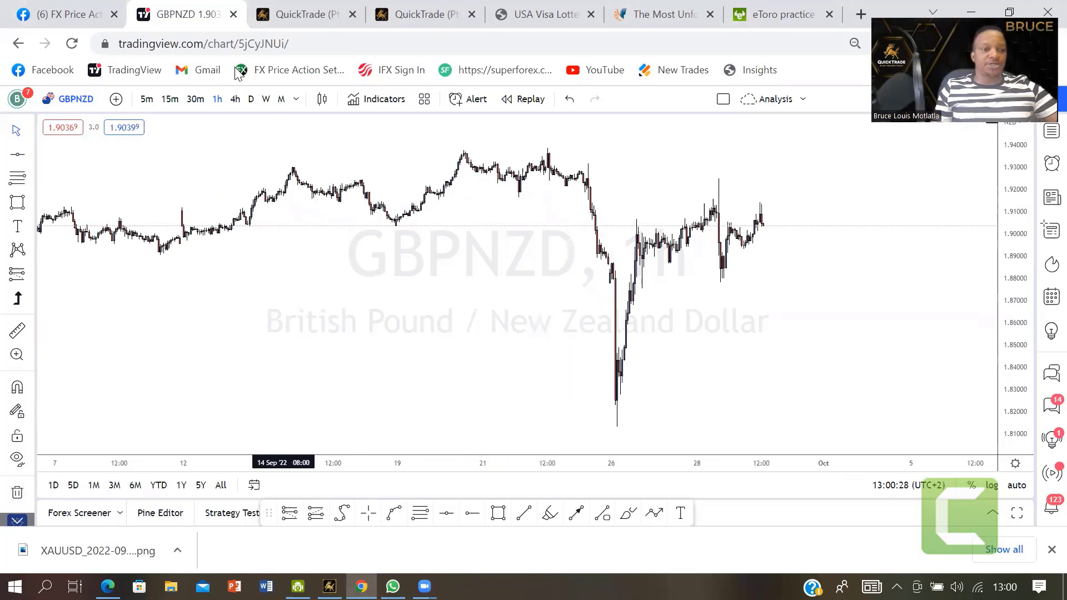
left_click(235, 99)
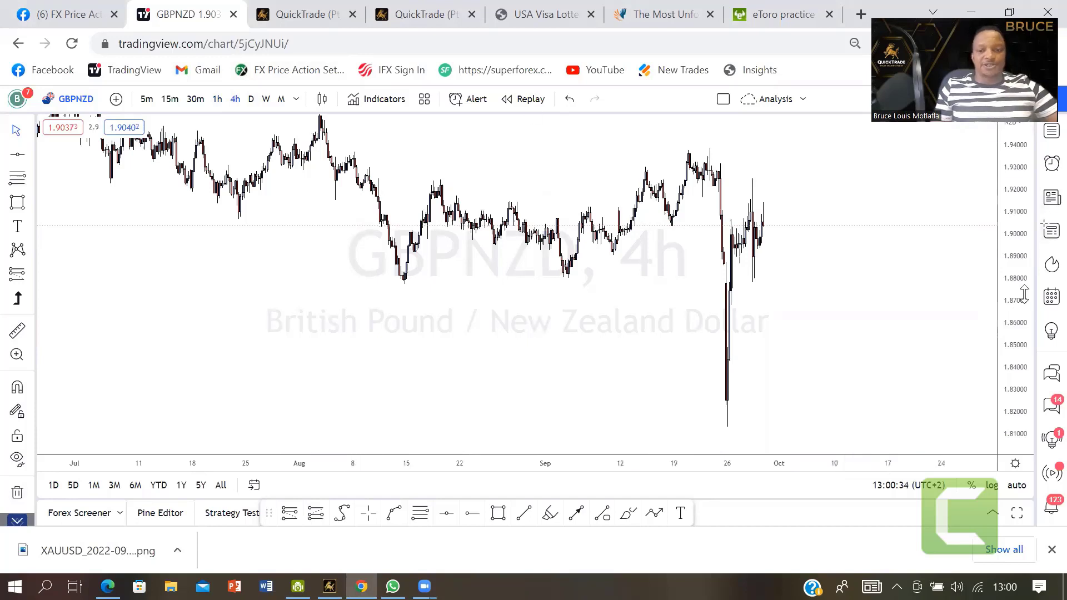
left_click_drag(1026, 294, 1028, 319)
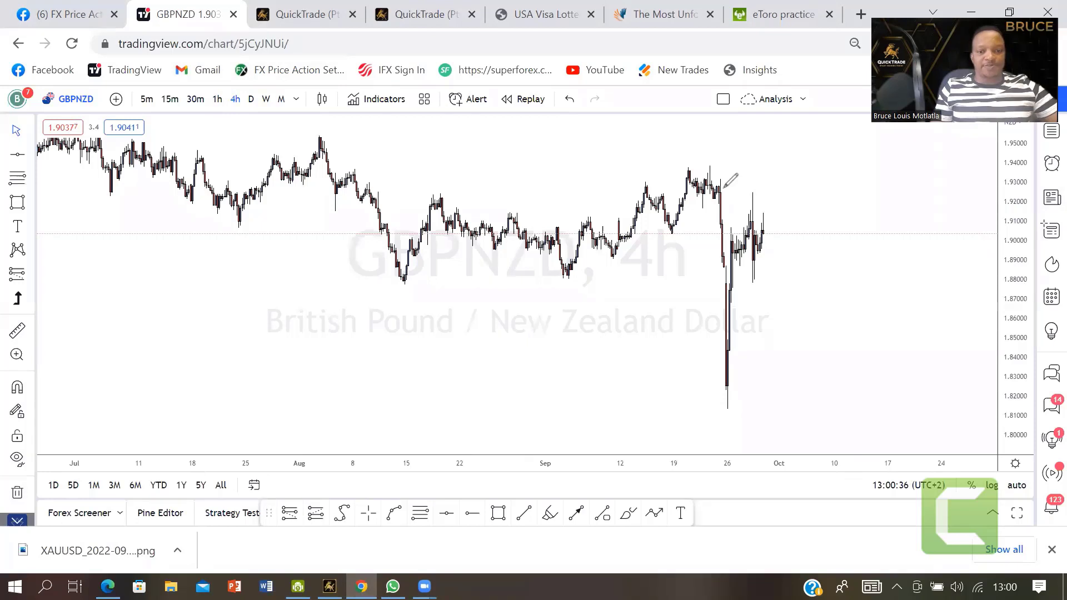
Step: Trace the steep late-September drop freehand and undo the mark
left_click_drag(721, 189, 738, 385)
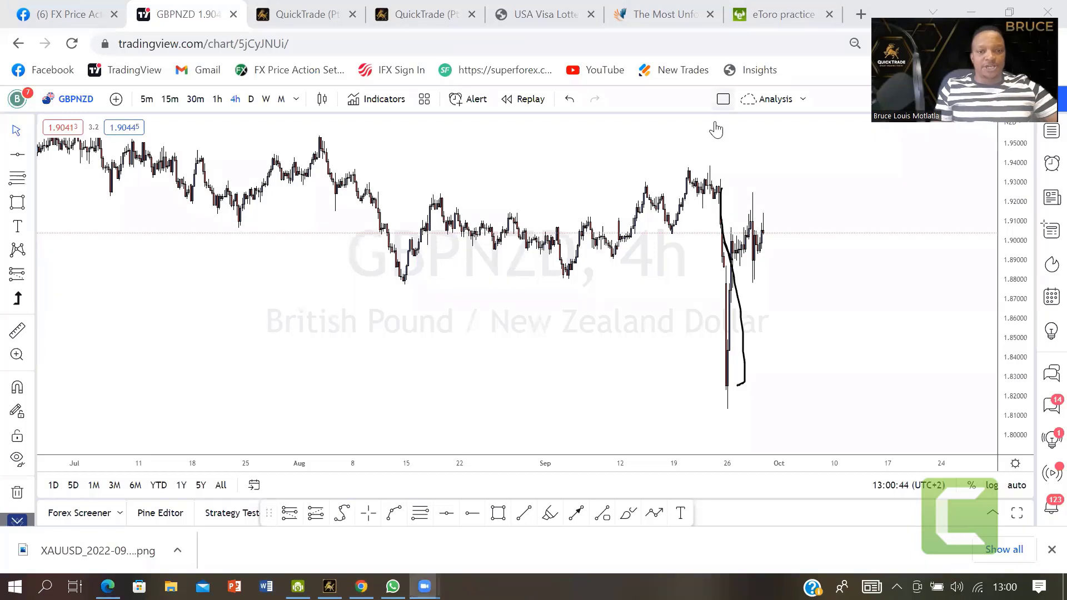
key("ctrl+z")
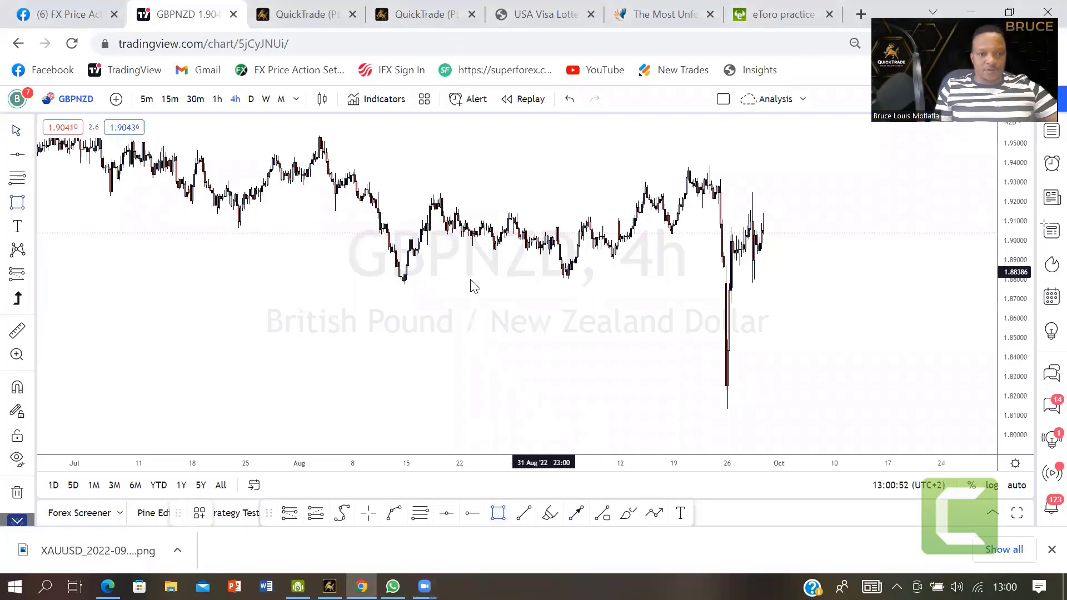
Step: Draw two rectangle zones extended into late October, from the mid-August low at about 1.877–1.882 and the 17 Aug high at about 1.918–1.924
left_click(401, 285)
left_click(953, 275)
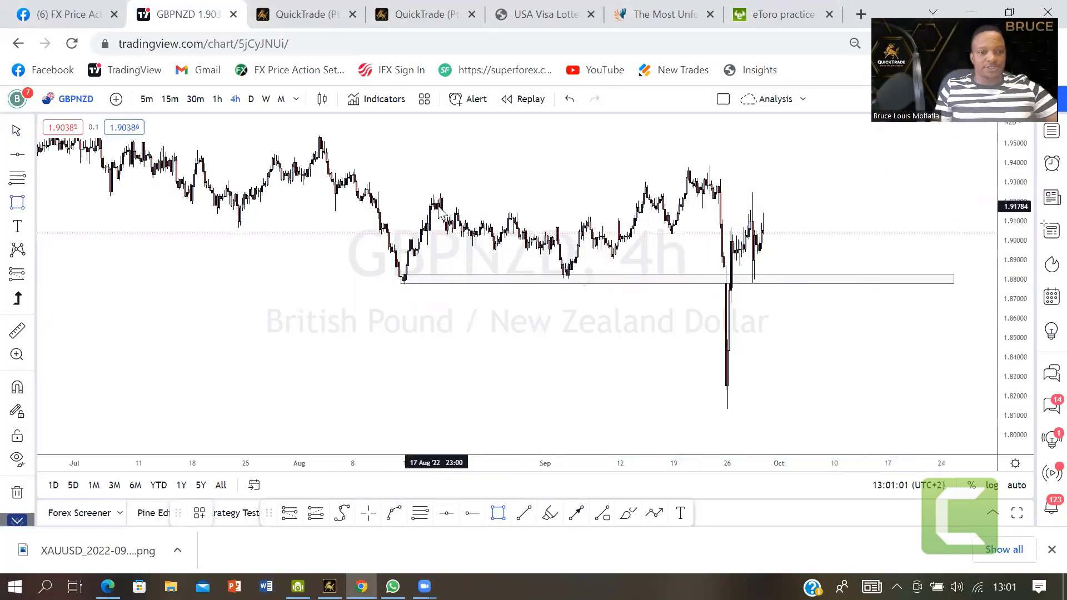
left_click(437, 206)
left_click(964, 195)
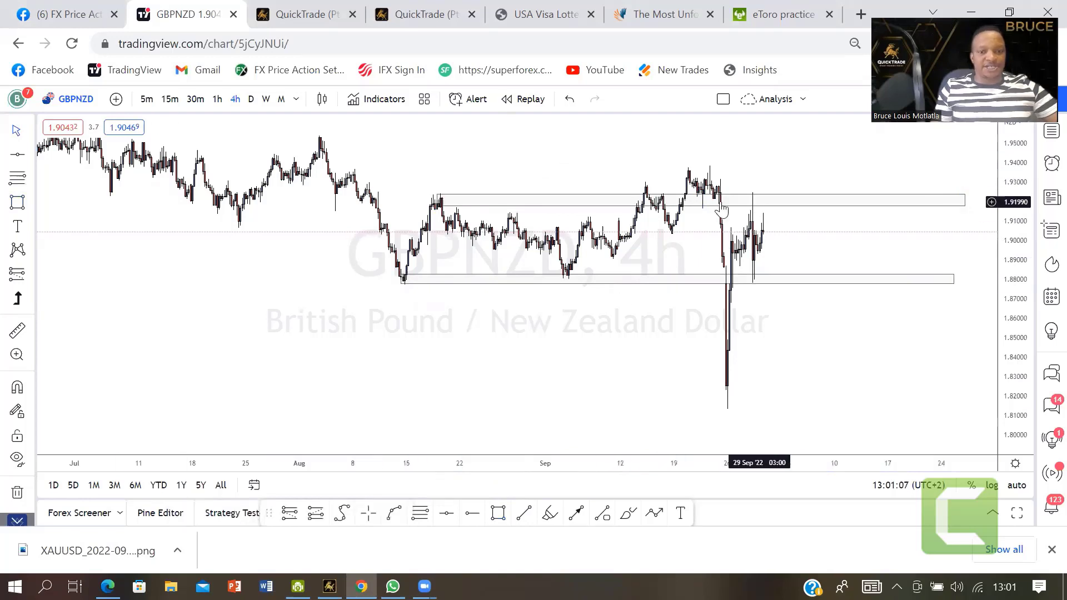
Step: Place a short position at 1.91956 on the 28 Sep wick, with the stop at 1.94152 and the target at 1.81557
left_click(369, 512)
left_click(752, 203)
left_click_drag(753, 143, 753, 160)
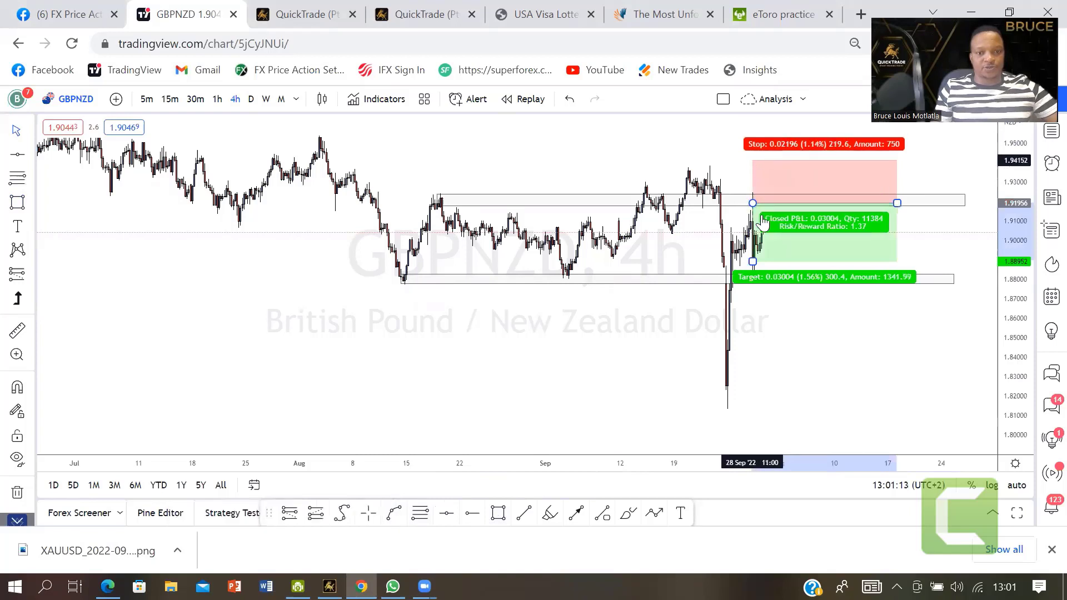
left_click_drag(752, 261, 767, 399)
left_click_drag(767, 436, 764, 405)
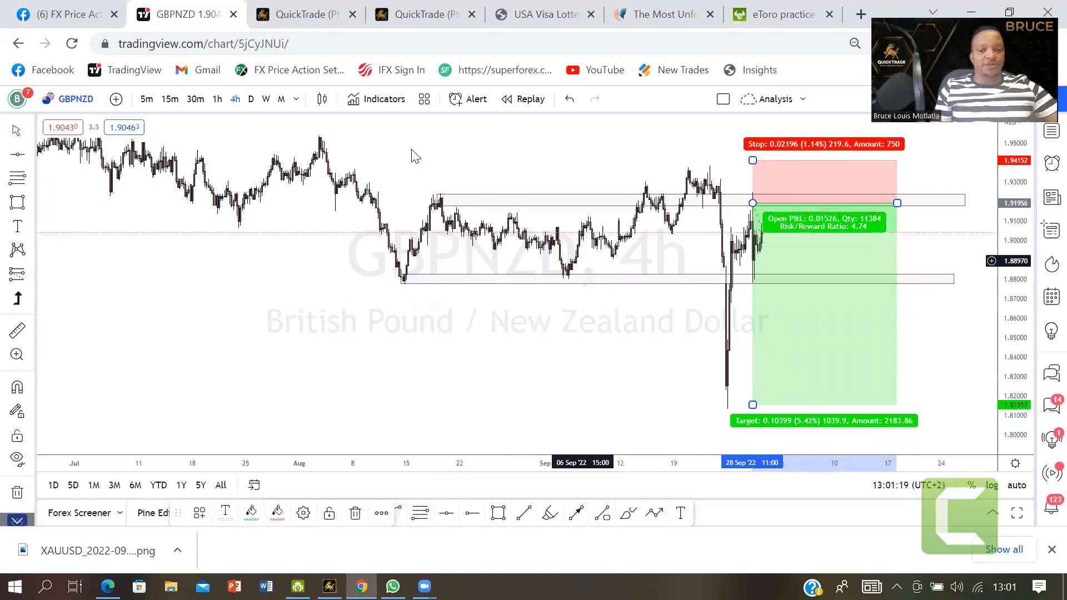
Step: On the 1-hour chart, replace the short position with one entering at 1.90754, stop 1.93259 and target 1.81694
left_click(218, 99)
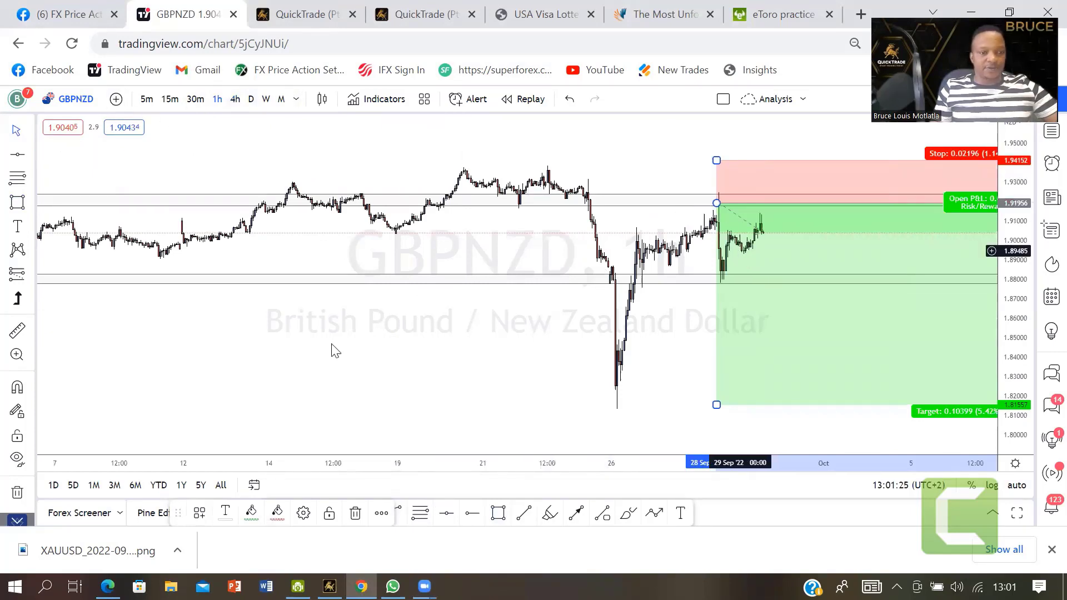
left_click(354, 514)
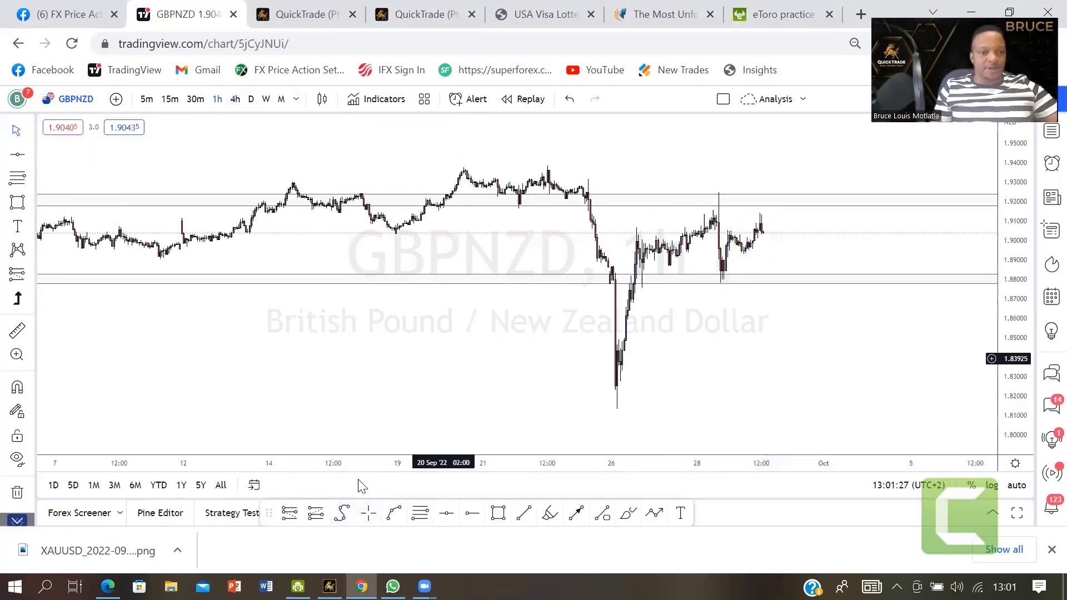
left_click(299, 514)
left_click(754, 226)
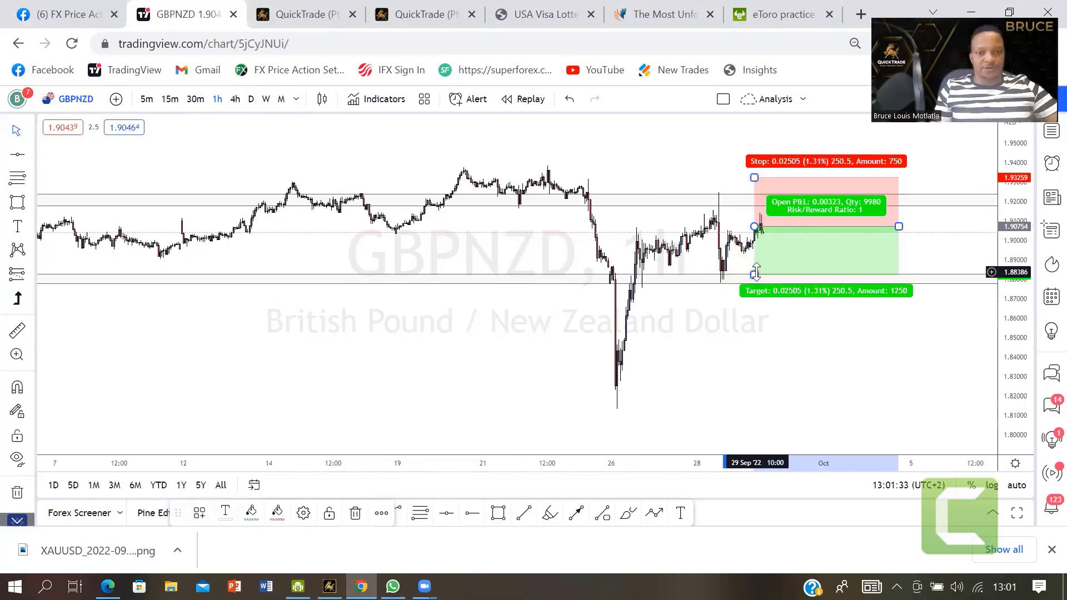
left_click_drag(754, 274, 760, 409)
left_click(578, 222)
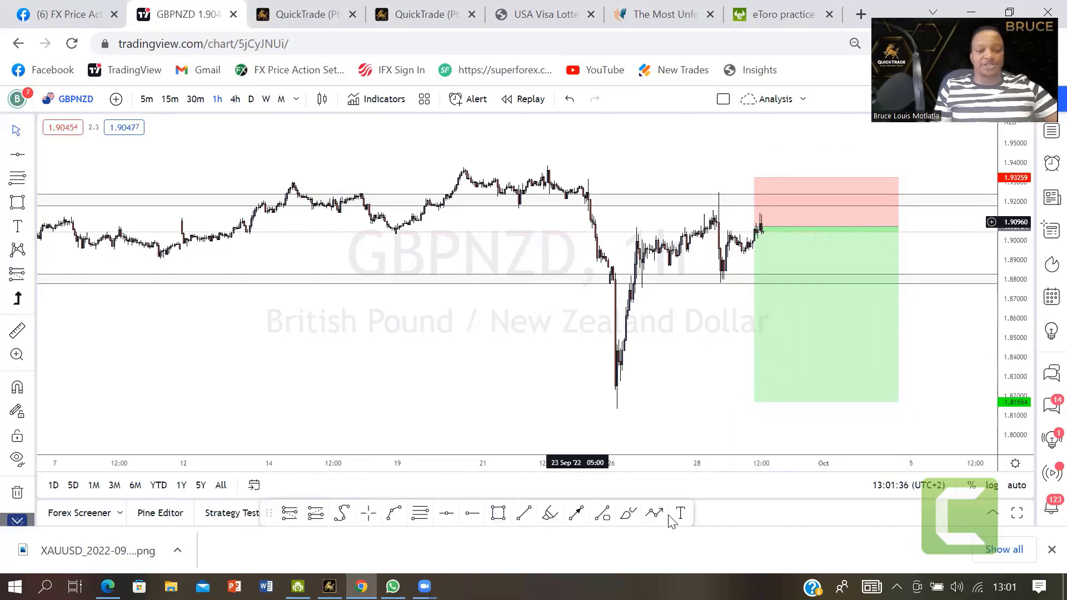
Step: Draw a path arrow from the current price down to about 1.81763 on 3 Oct, and narrow the short position to end at it
left_click_drag(759, 230, 785, 280)
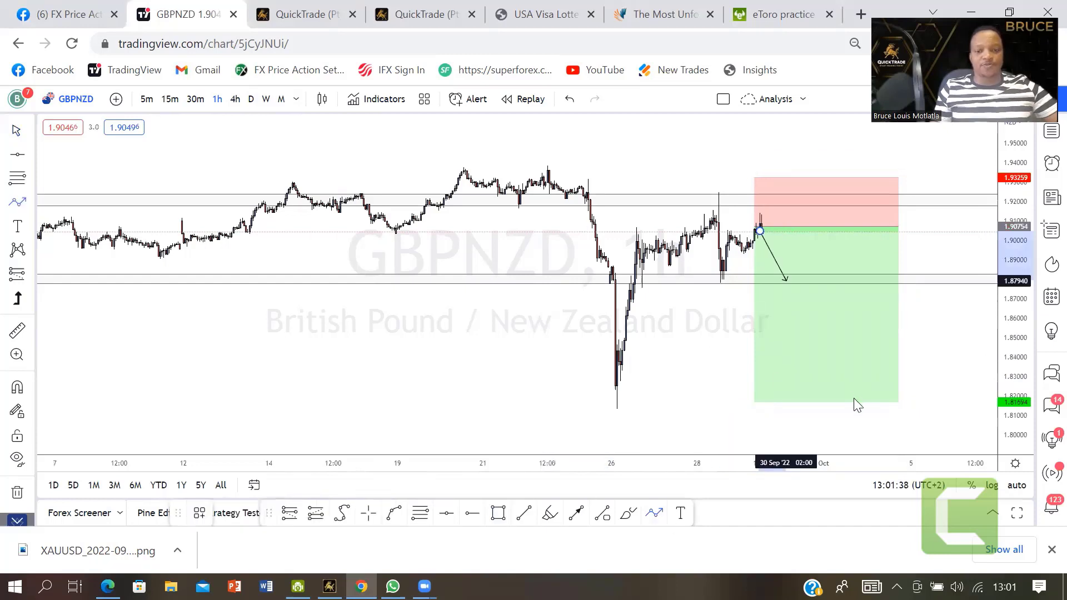
left_click_drag(855, 405, 856, 407)
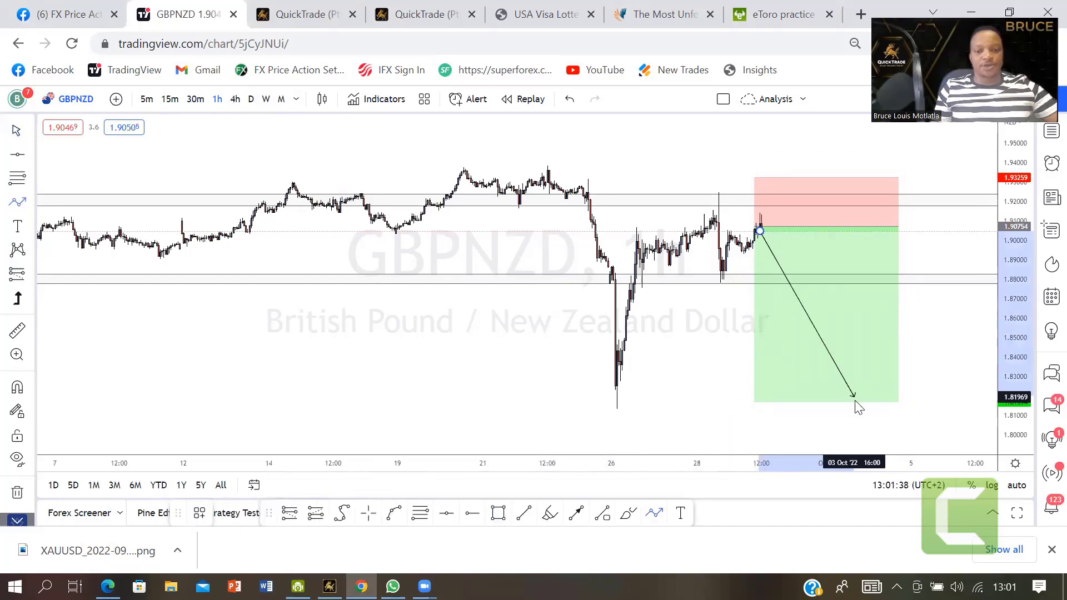
left_click(898, 228)
left_click_drag(862, 240, 857, 240)
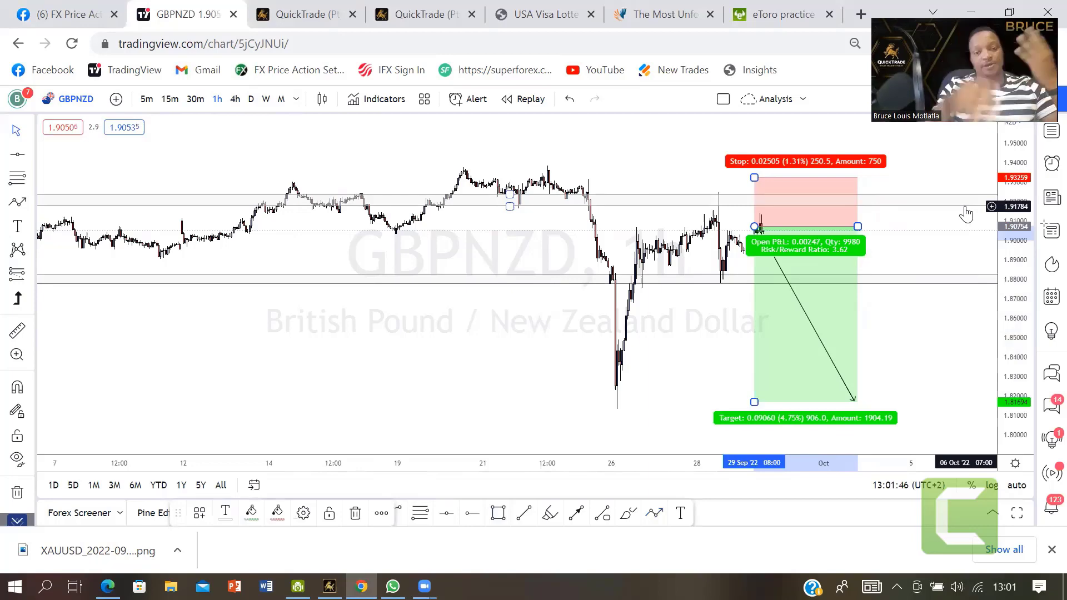
Step: Switch the chart to the GBPJPY pair
left_click(67, 100)
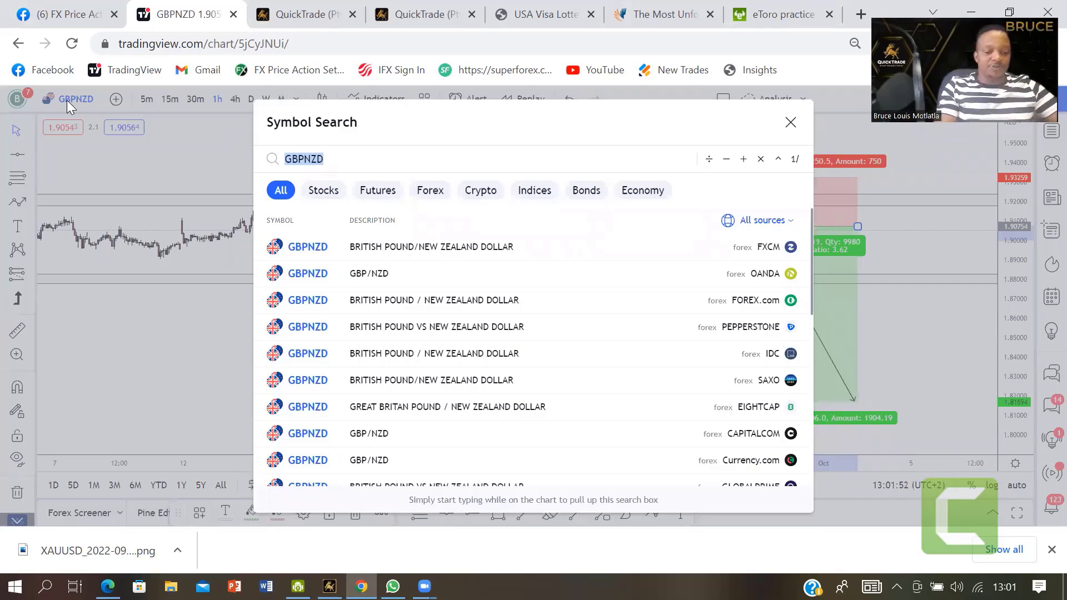
type("GBPJPY")
left_click(624, 259)
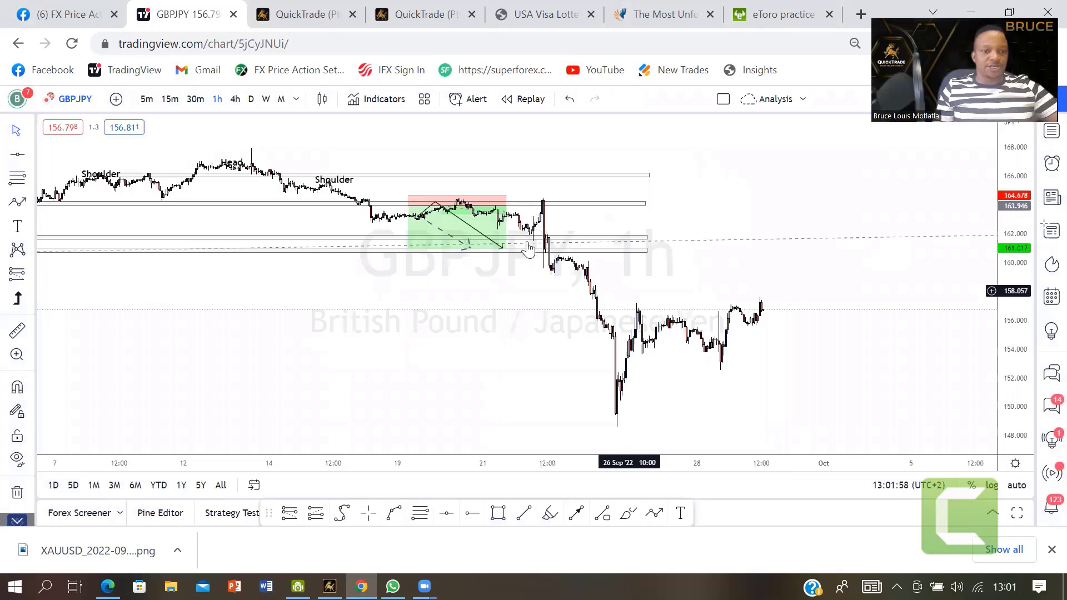
Step: Remove all existing drawings from the GBPJPY chart and bring the latest candles into view
left_click_drag(1011, 357, 1009, 244)
left_click_drag(328, 327, 232, 377)
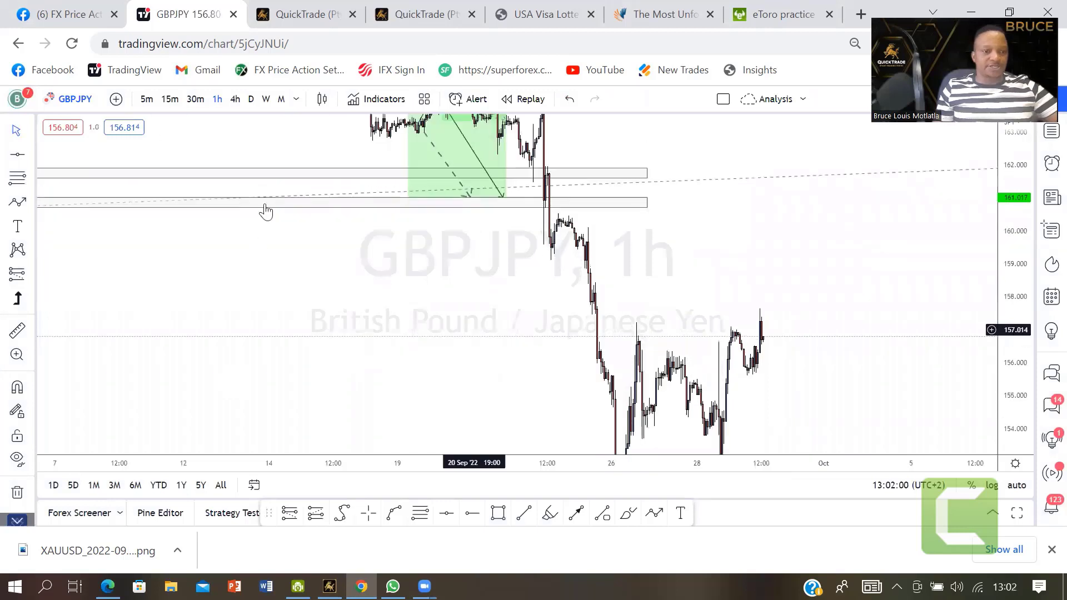
left_click(294, 198)
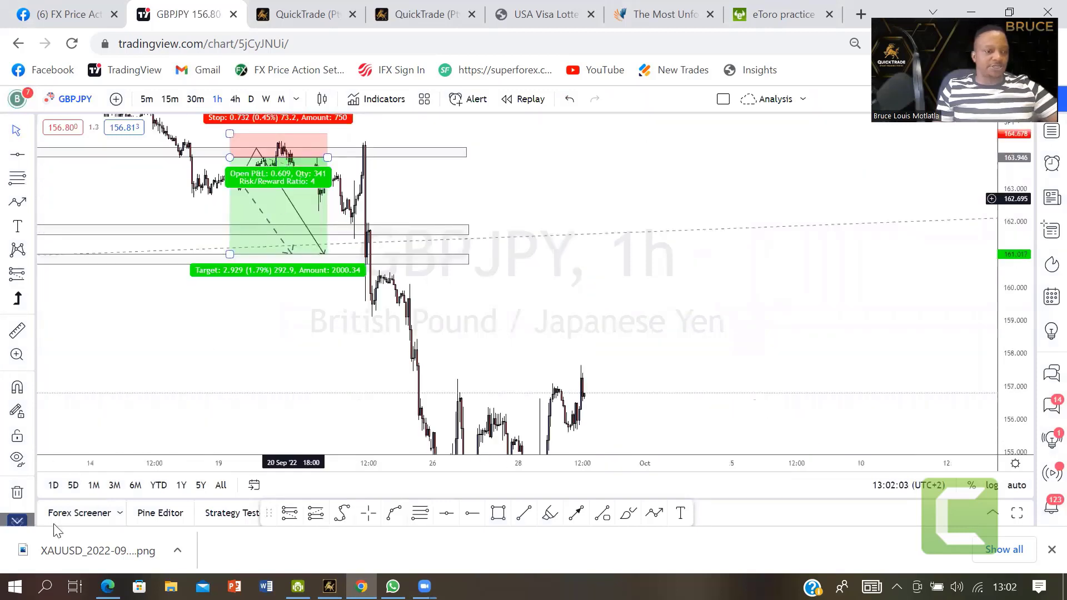
key("Escape")
left_click(17, 492)
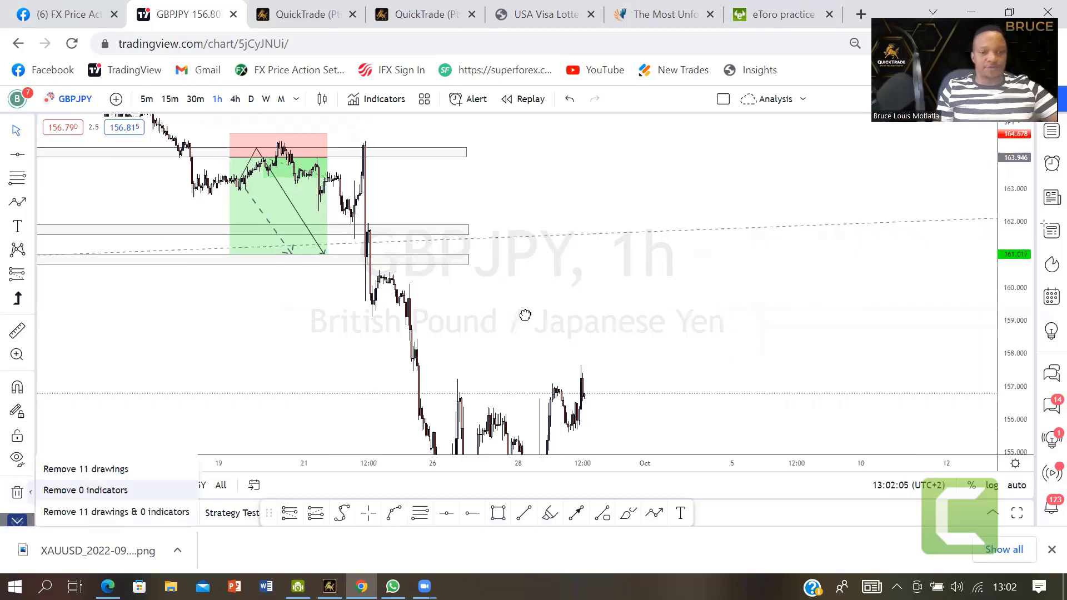
left_click_drag(525, 315, 601, 320)
left_click_drag(455, 360, 553, 268)
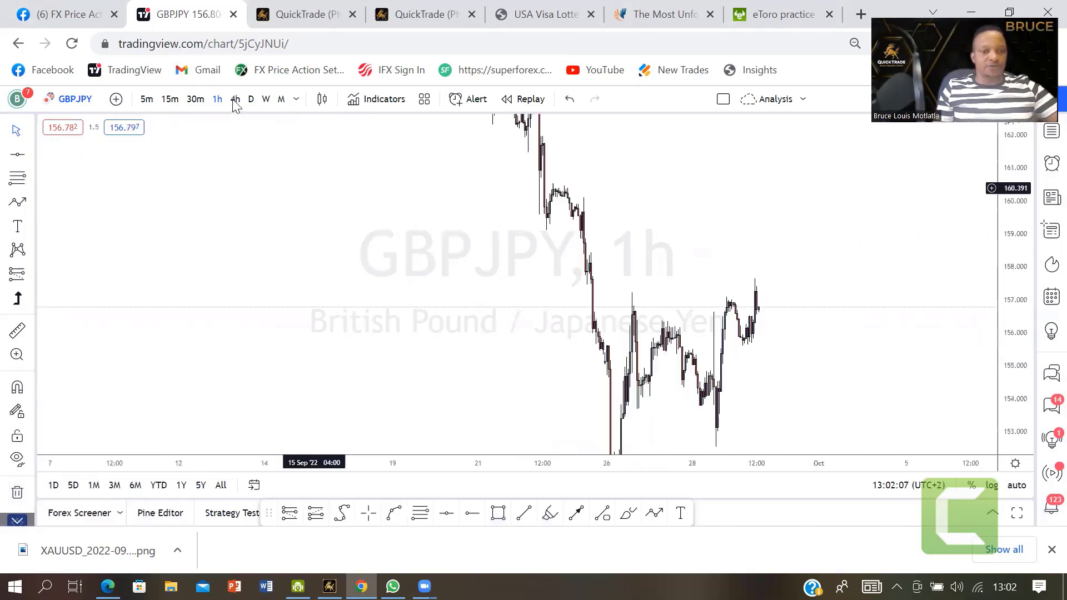
Step: On the 4-hour chart, draw a rectangle zone from the 6 Jul low between 160.630 and 161.650, extended to 31 Oct
left_click(235, 100)
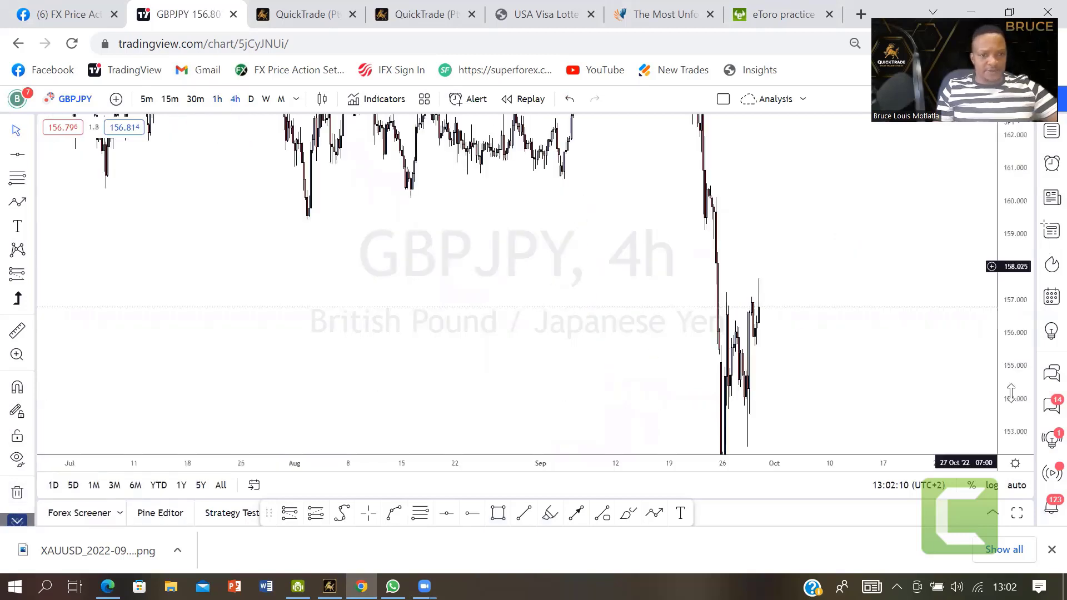
left_click_drag(1010, 392, 1011, 410)
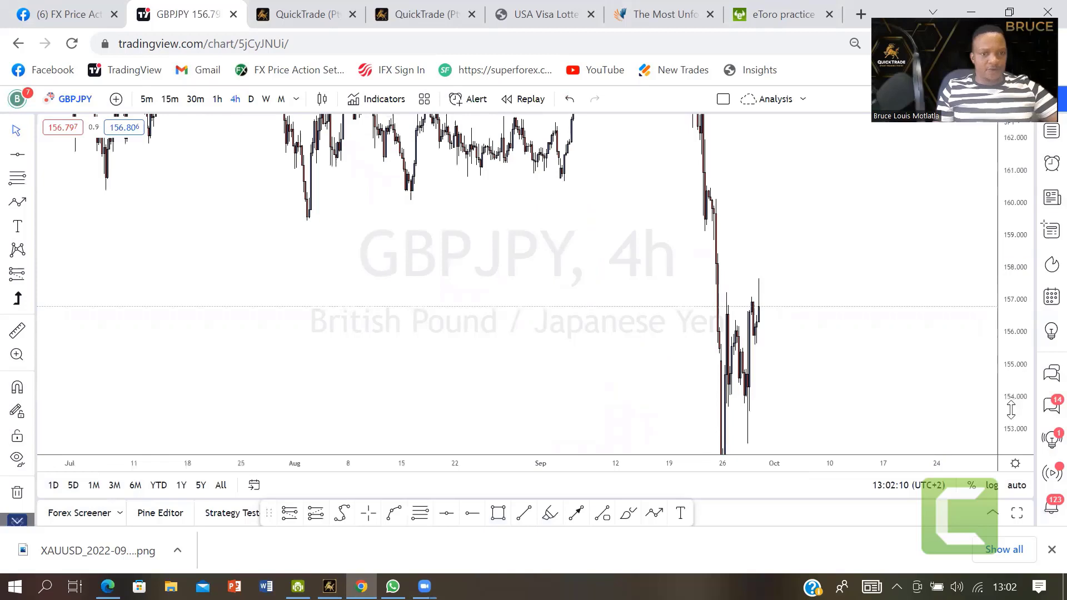
left_click(500, 514)
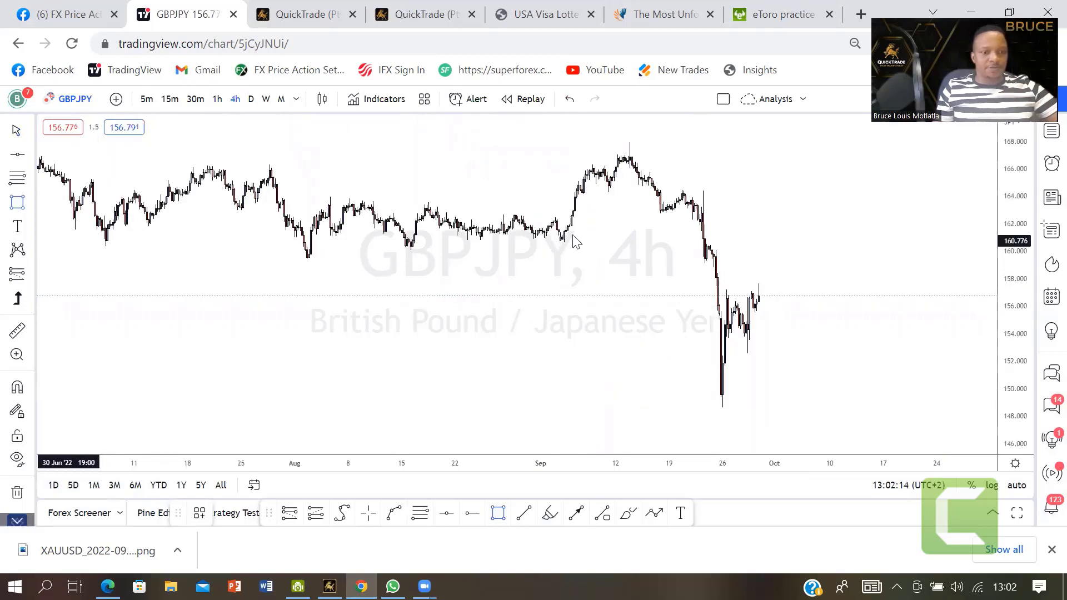
left_click(104, 243)
left_click(990, 228)
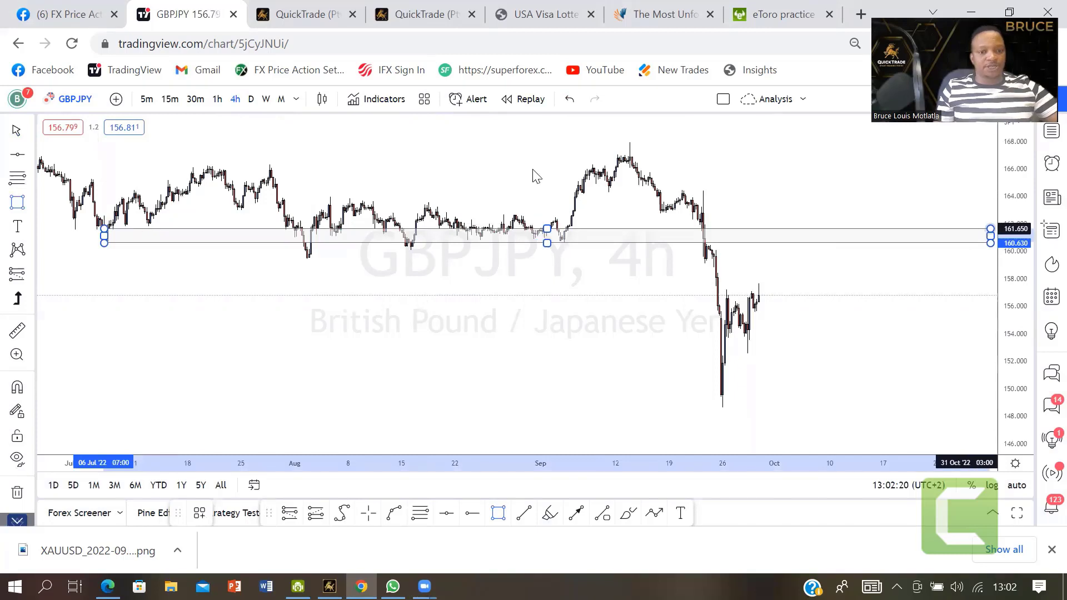
left_click(338, 397)
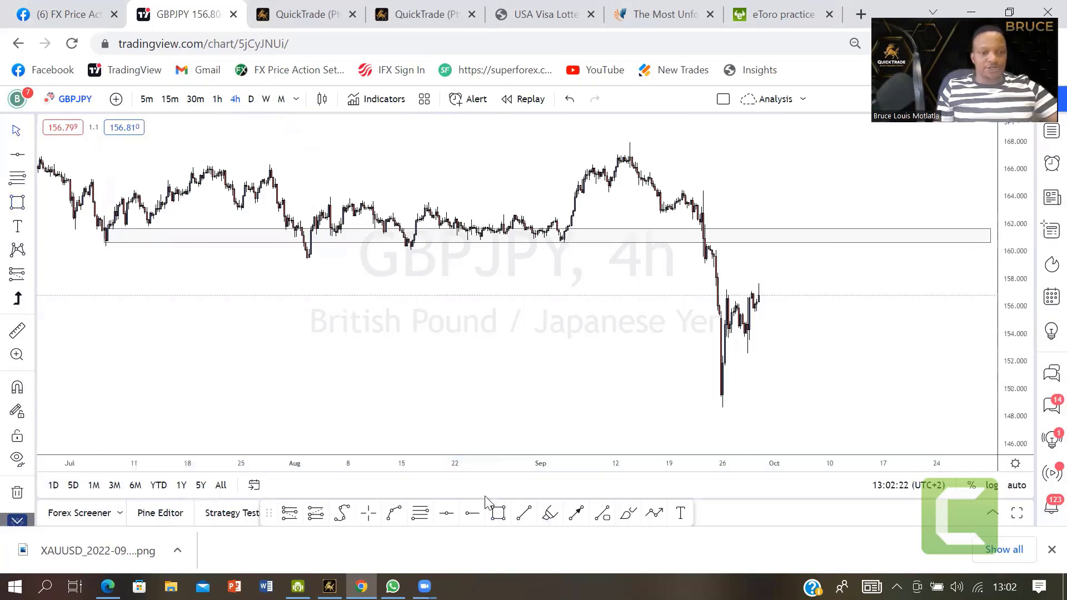
Step: Draw a second rectangle zone from the 2 Aug low at 159.514 up to the first zone, and circle the September candles inside it
left_click(305, 258)
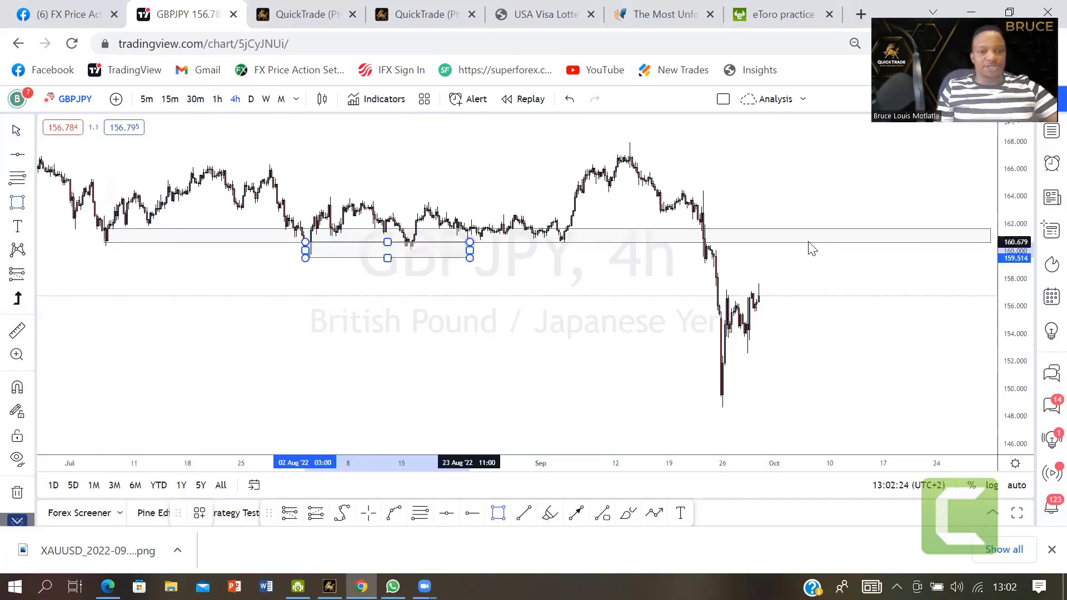
left_click_drag(855, 254, 992, 253)
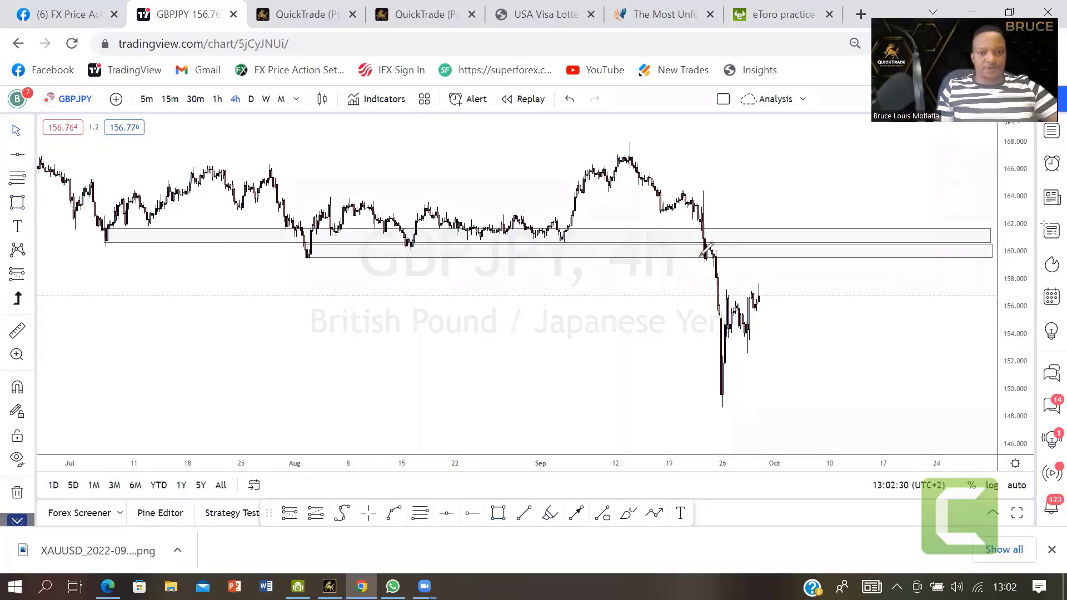
left_click_drag(702, 247, 704, 245)
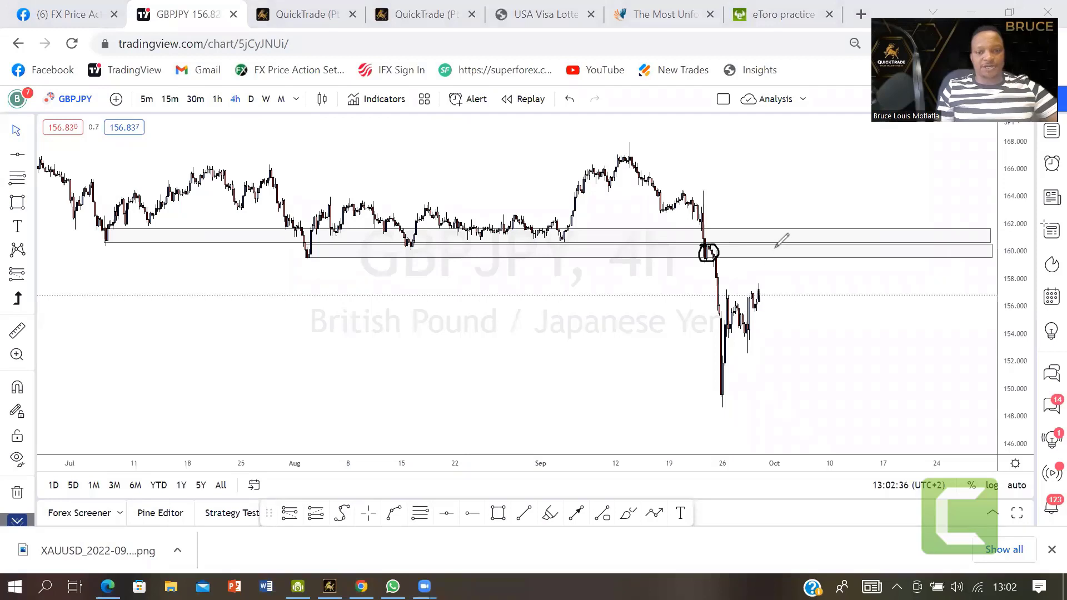
Step: Sketch freehand the expected GBPJPY rally into the lower zone and the drop from it, tracing the late-September fall and retracement too
left_click_drag(758, 301, 782, 246)
left_click_drag(865, 373, 883, 412)
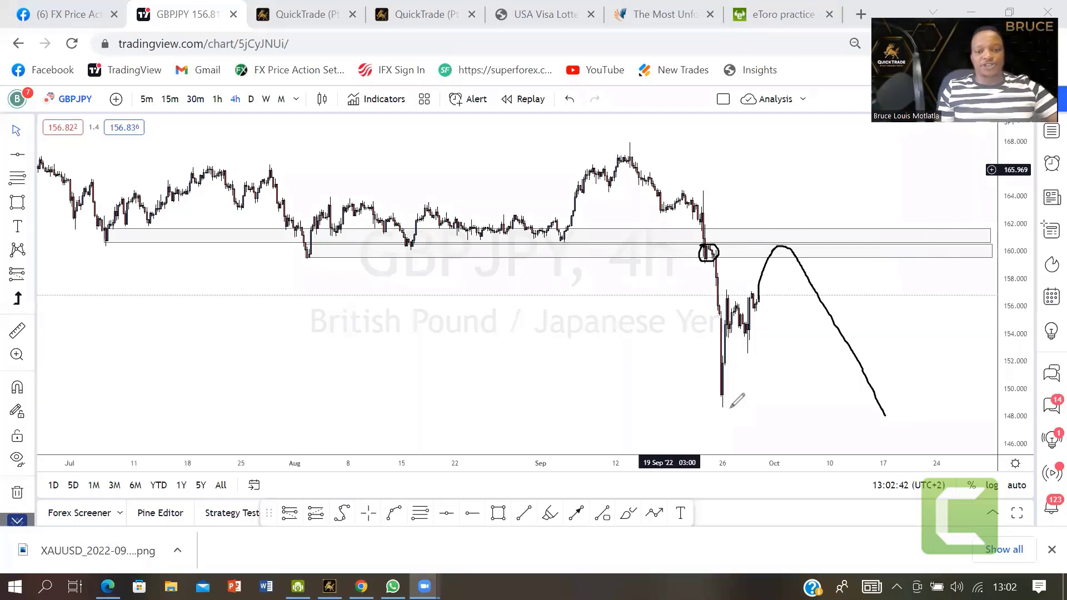
left_click_drag(731, 406, 789, 240)
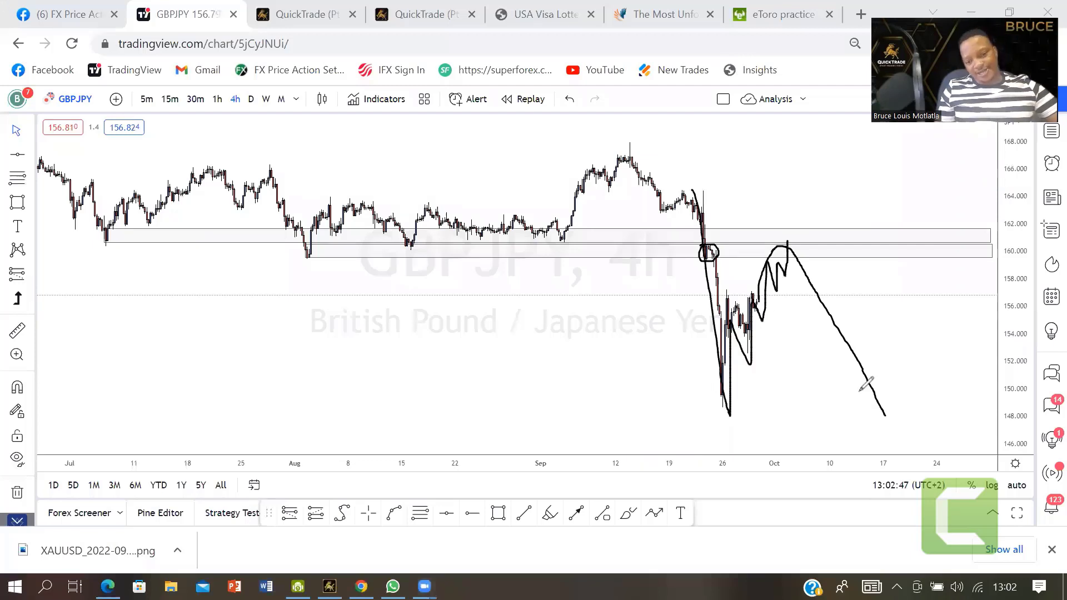
left_click_drag(865, 385, 938, 488)
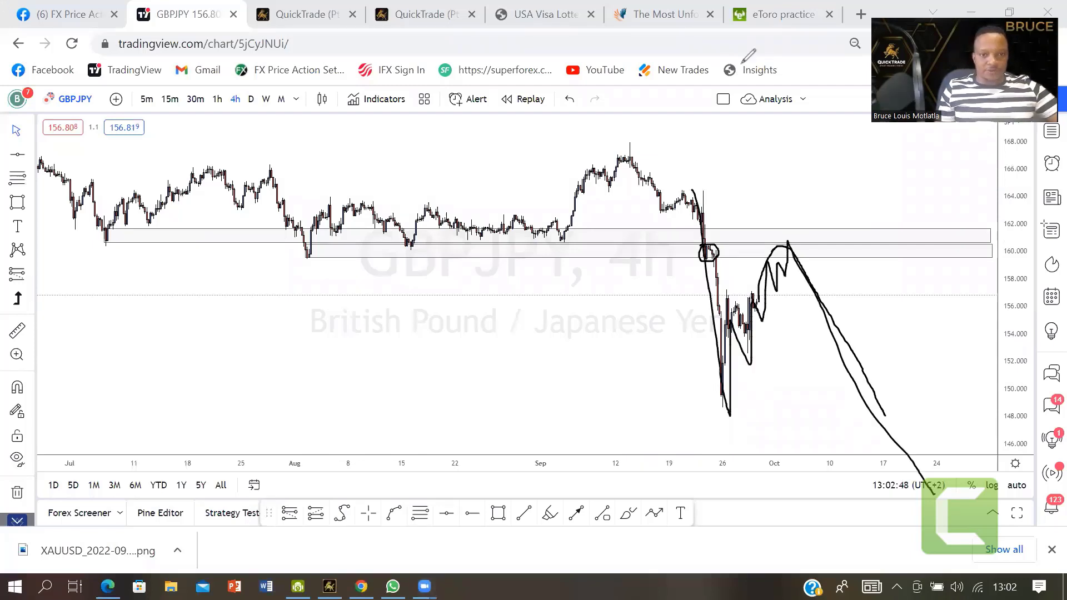
Step: Place a short position at 159.660 in the lower zone, marking the stop at 163.522 against earlier highs, and set the target to 148.933
left_click(289, 513)
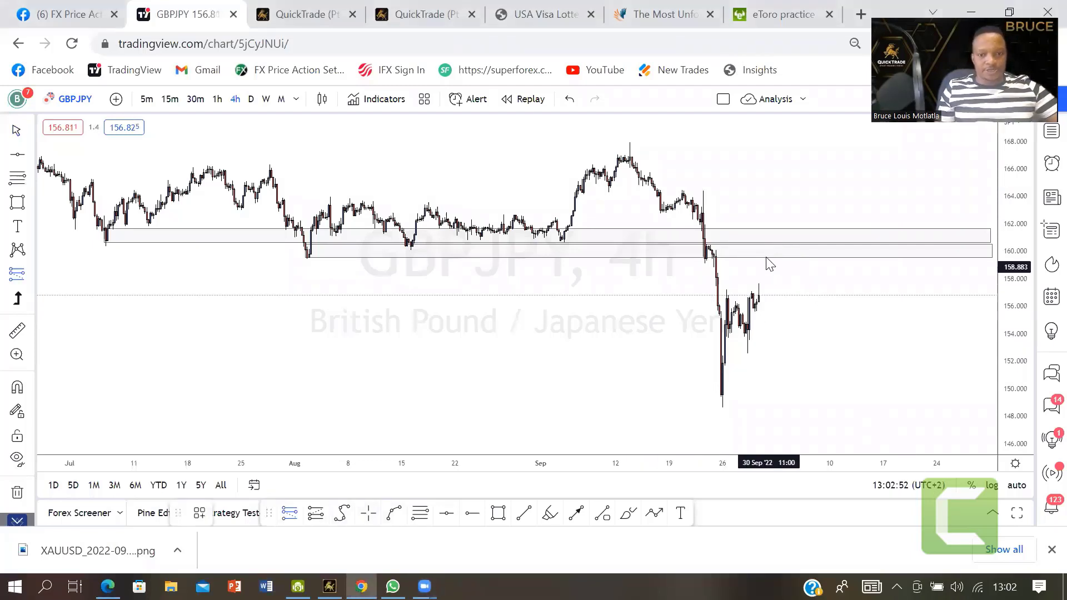
left_click(766, 256)
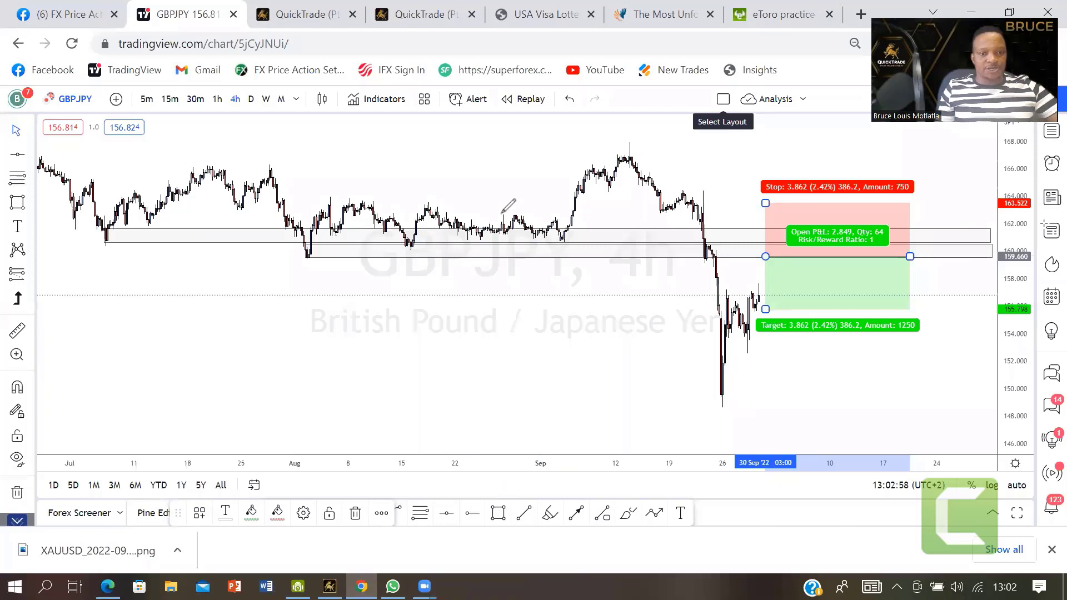
left_click_drag(416, 199, 465, 199)
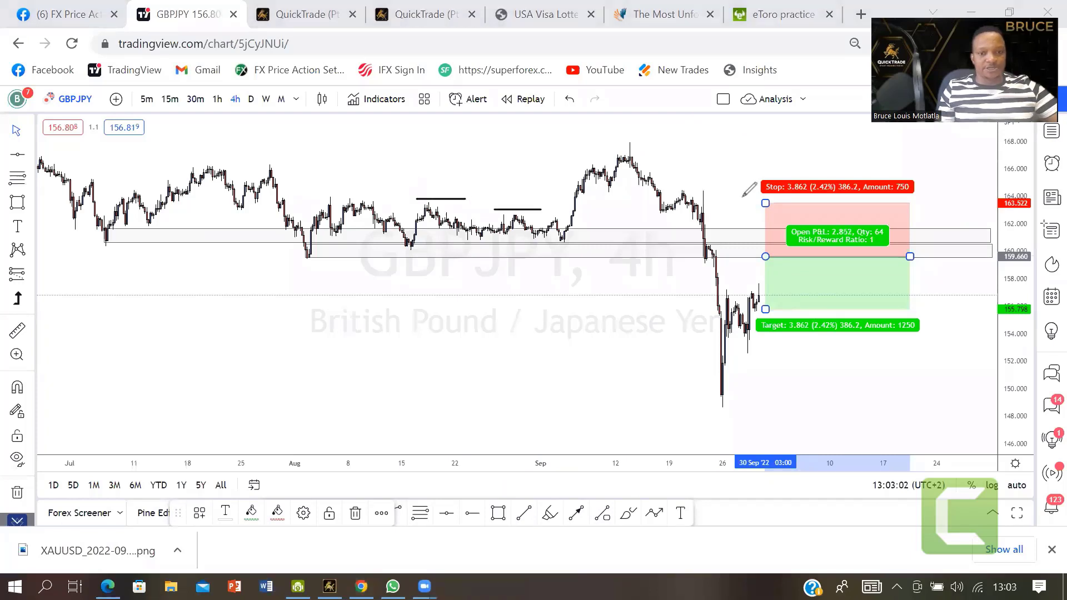
left_click_drag(750, 204, 801, 204)
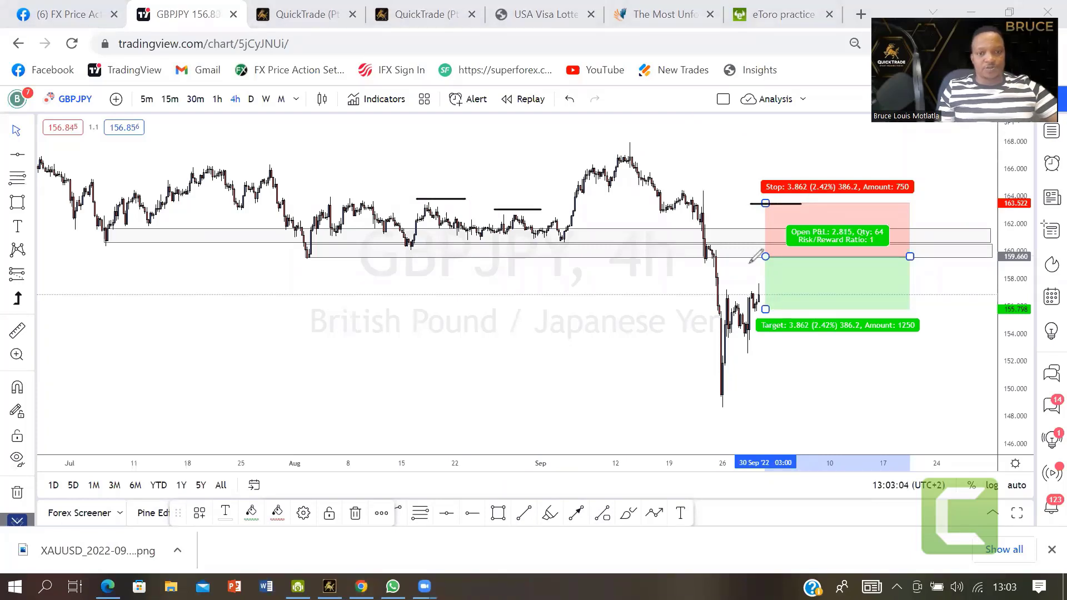
key("Escape")
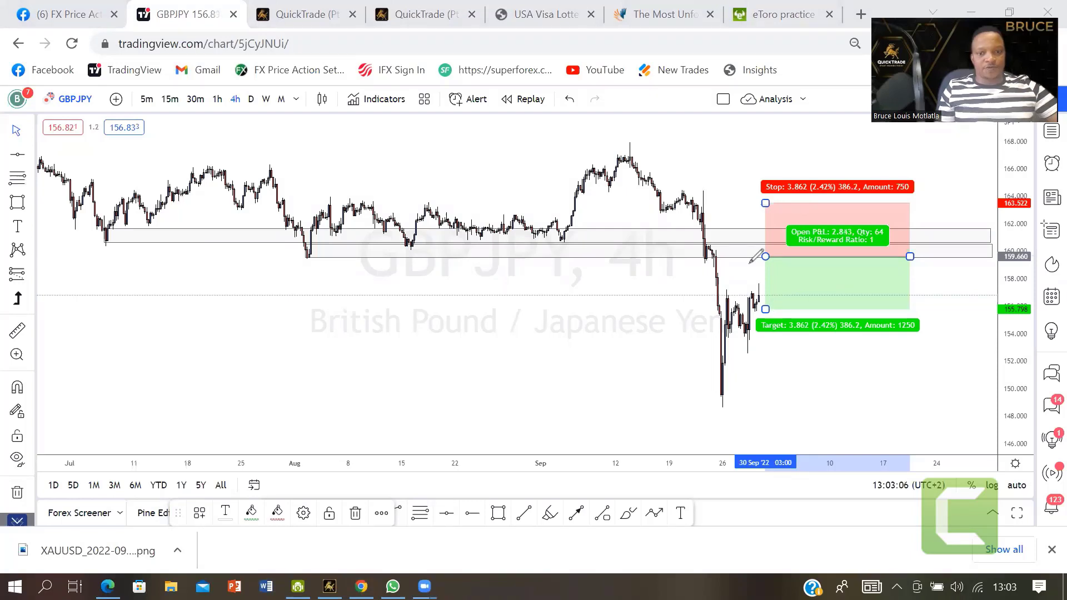
left_click_drag(766, 310, 772, 402)
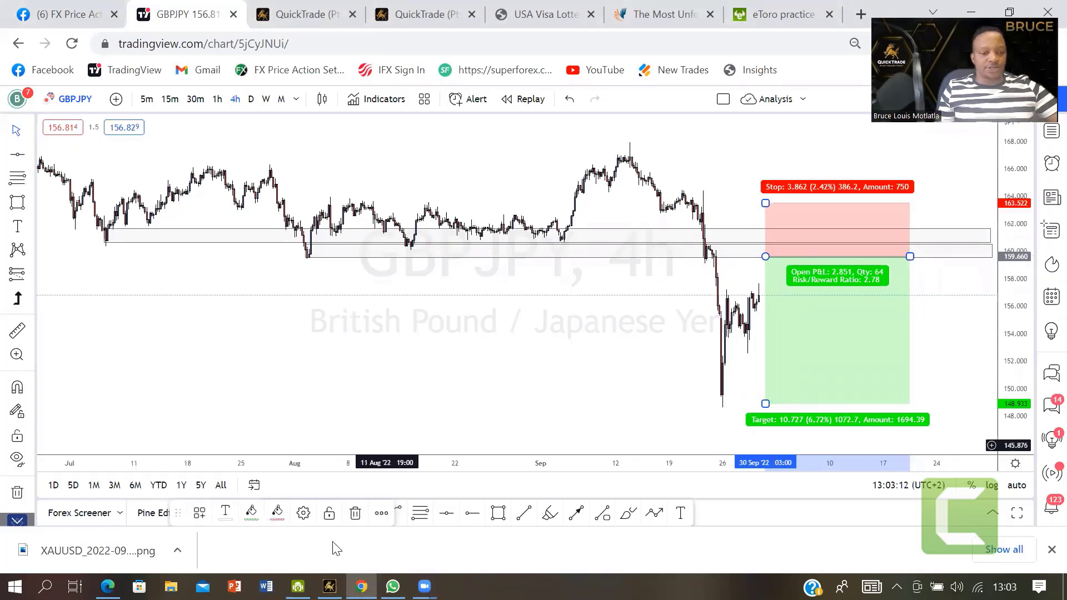
Step: Draw a path arrow from the latest GBPJPY candle up to about 160.5 and down to the short position's target
left_click(580, 514)
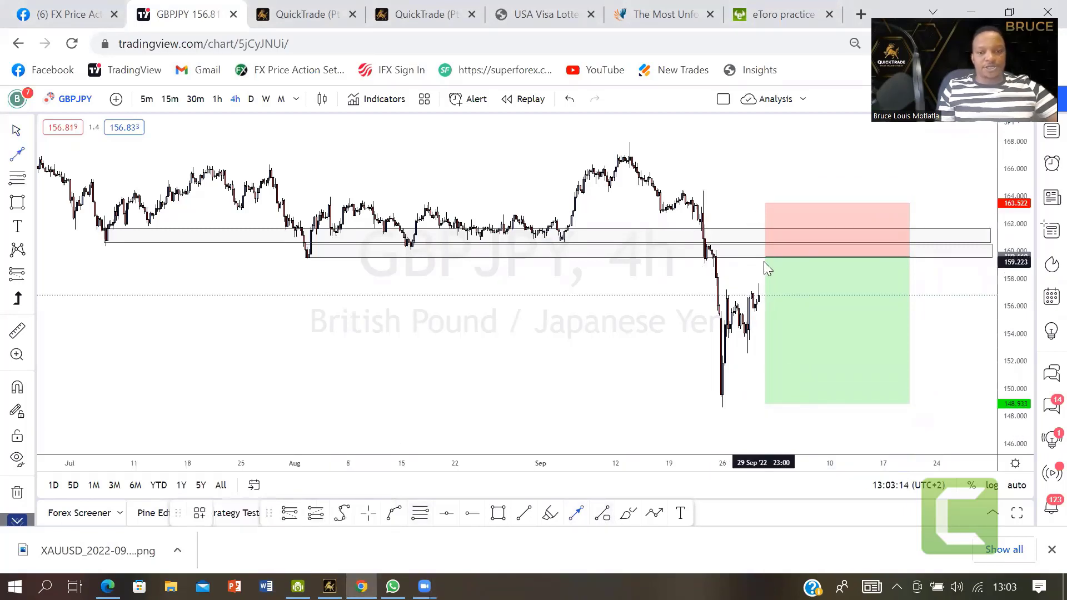
left_click(650, 516)
left_click(760, 302)
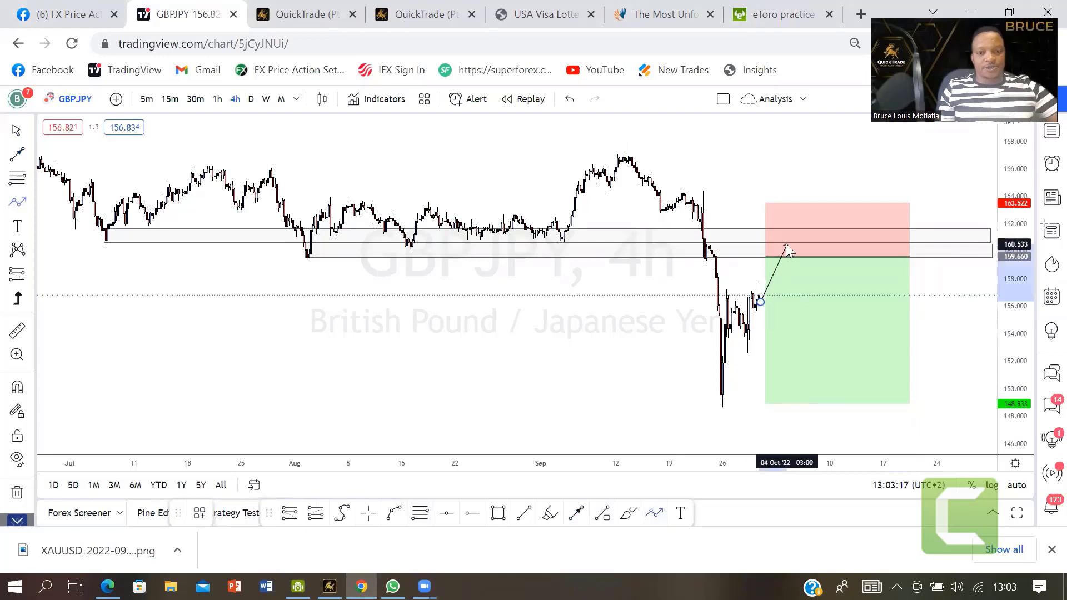
left_click(786, 244)
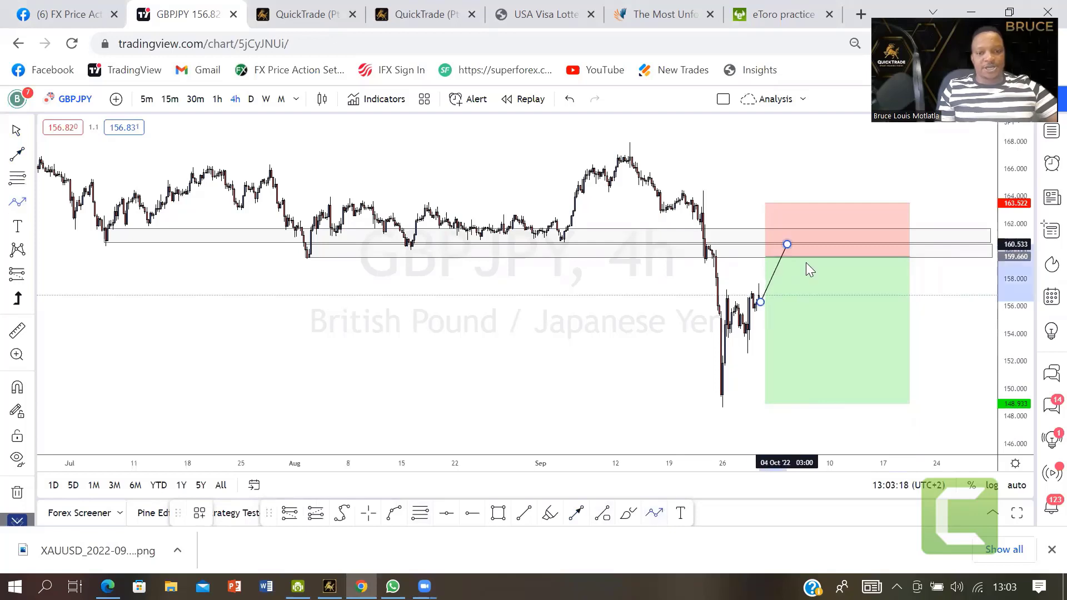
double_click(891, 401)
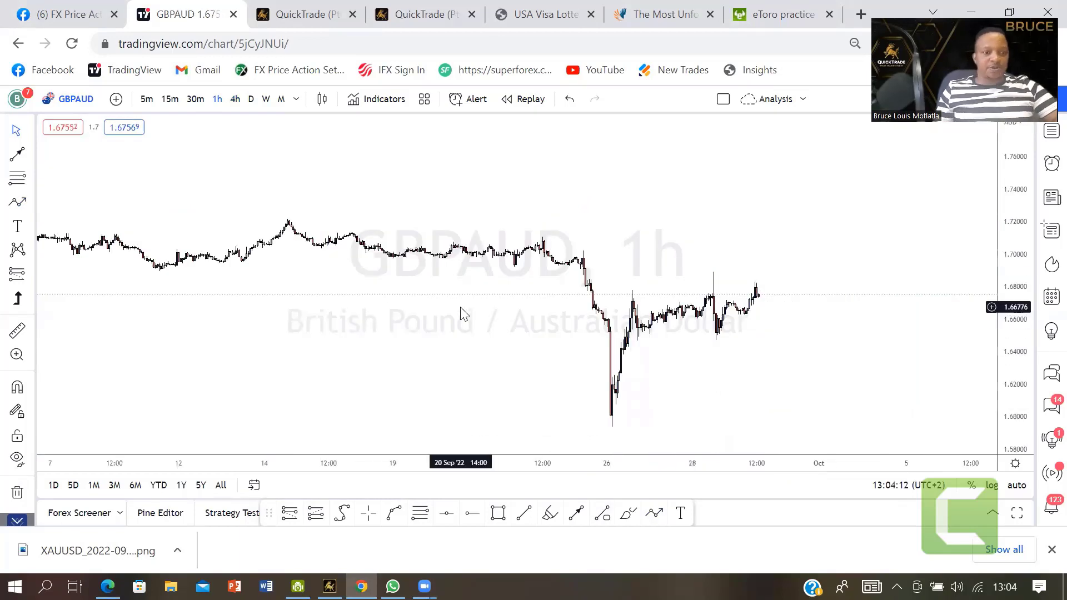
Step: On the 4-hour GBPAUD chart, draw a rectangle zone between 1.68677 and 1.69463 from the 30 Aug low to 28 Oct
left_click(239, 103)
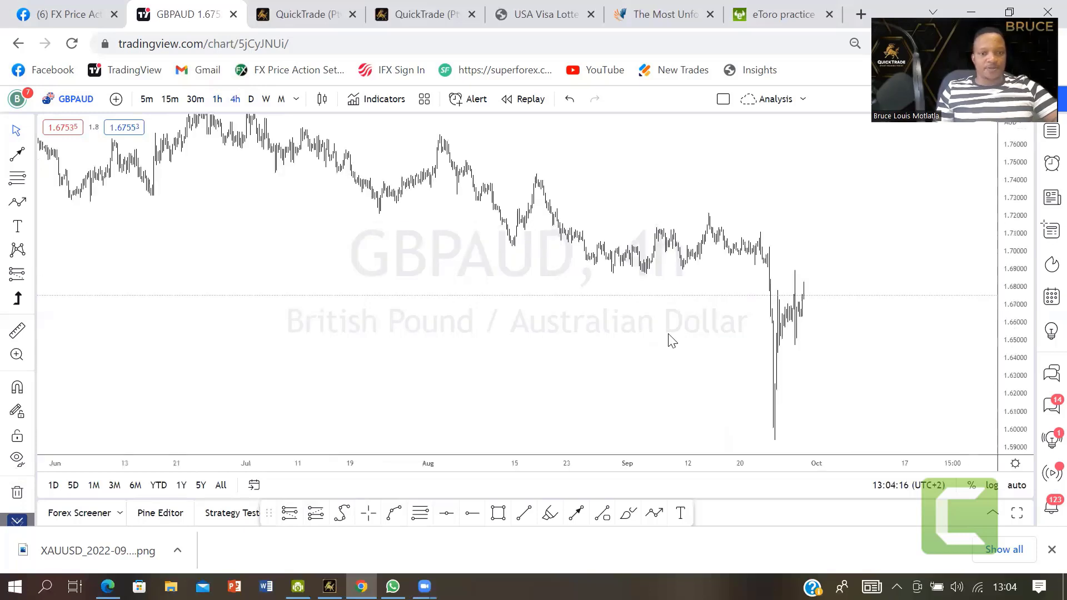
scroll(668, 340, "up", 3)
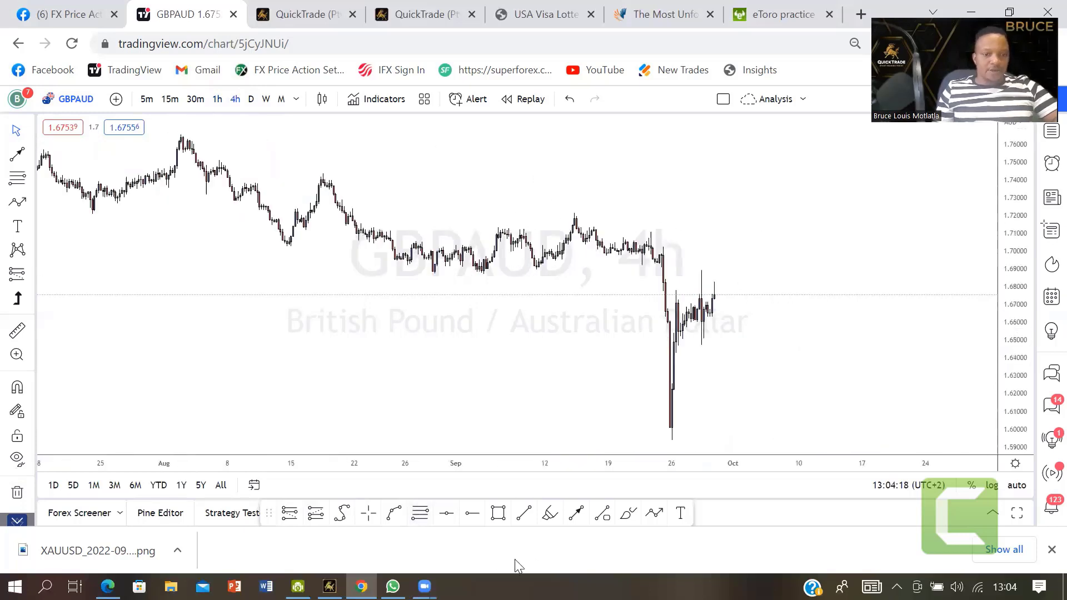
left_click(498, 512)
left_click_drag(434, 270, 981, 267)
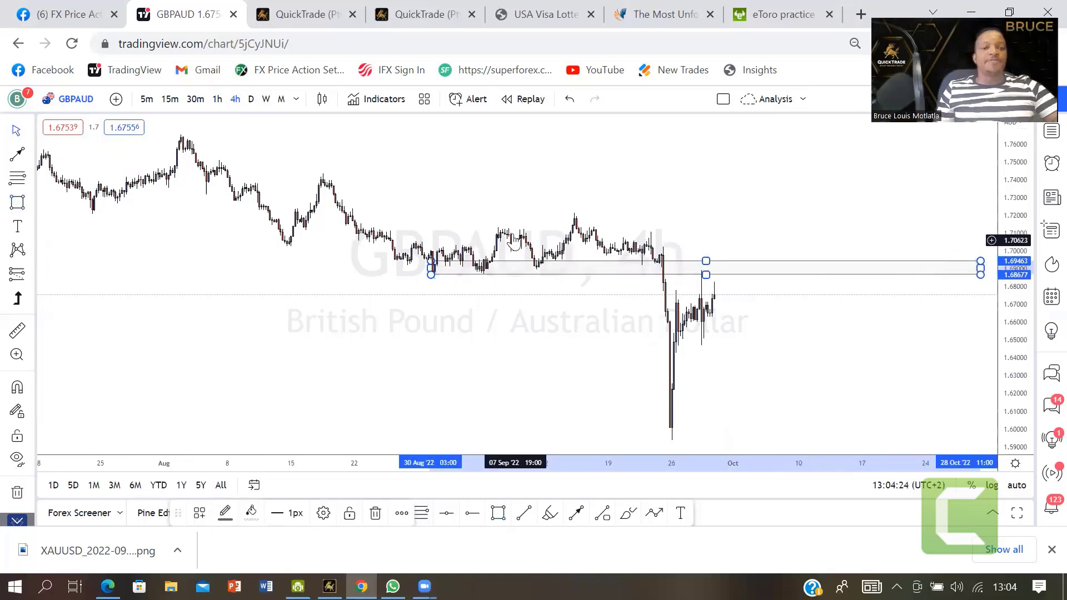
left_click(471, 126)
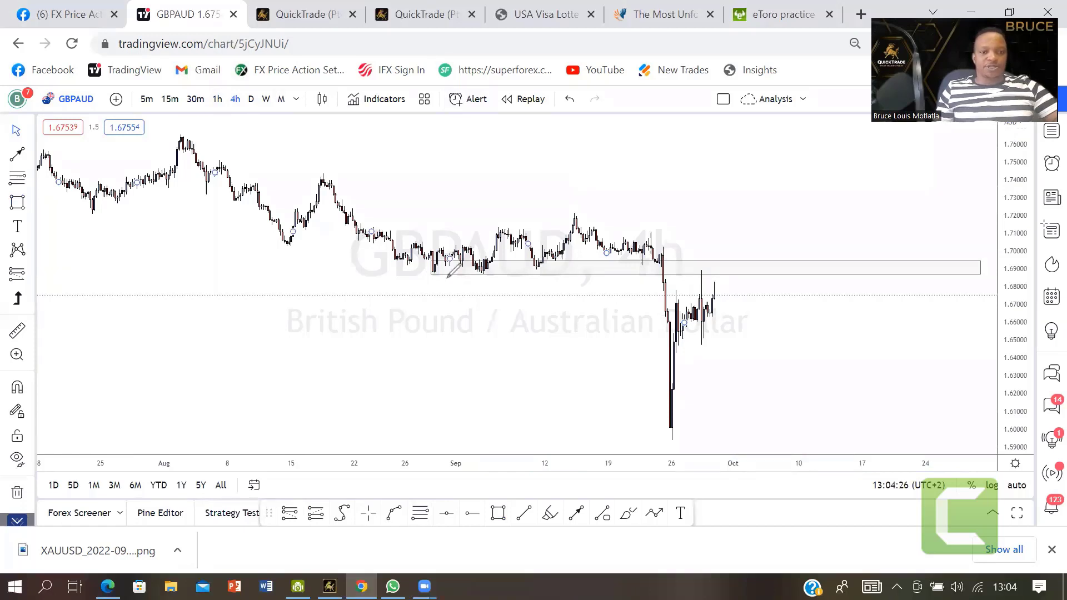
Step: Circle the 30 Aug low at the zone and sketch freehand the late-September drop and the rebound towards the zone
left_click_drag(448, 275, 444, 266)
mouse_move(661, 255)
left_mouse_down()
mouse_move(685, 420)
mouse_move(721, 289)
left_mouse_up()
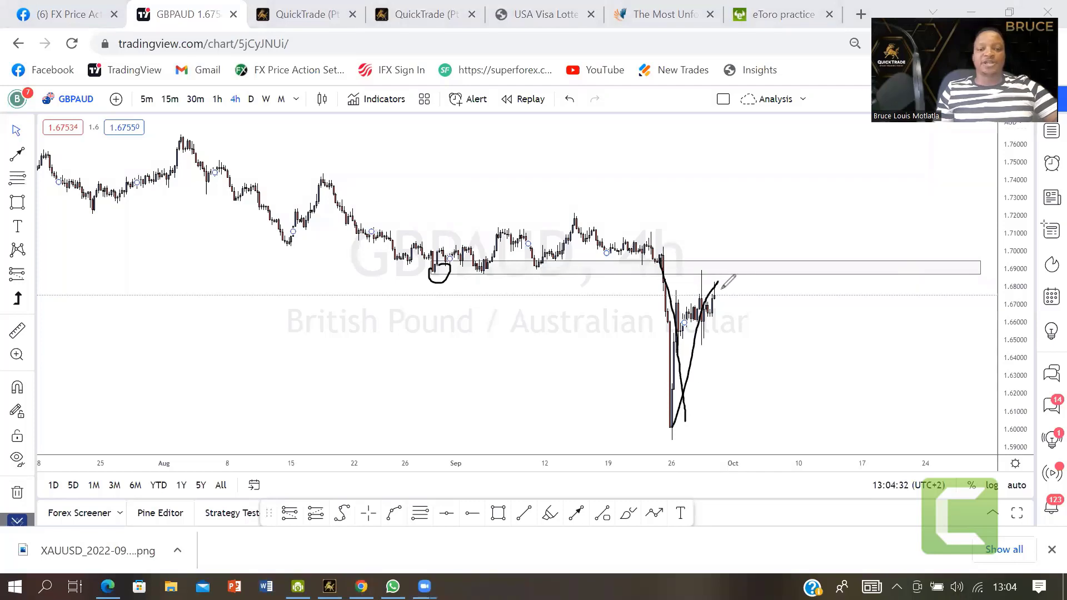
left_click(767, 143)
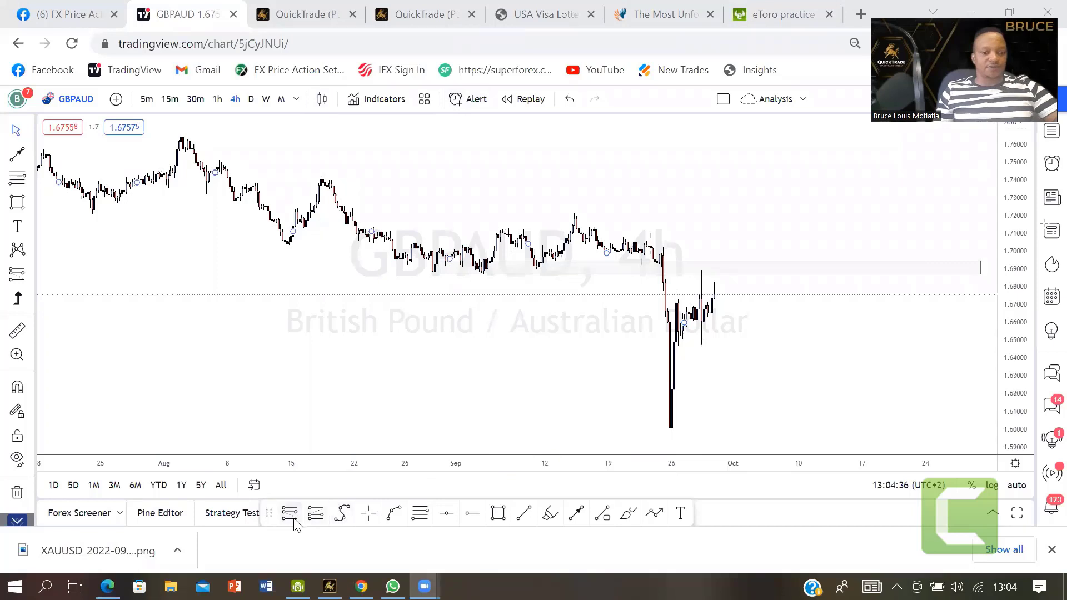
Step: Place a GBPAUD short position at 1.68639 with the stop at 1.71334, mark the high behind the stop, and set the target to 1.59319
left_click(703, 275)
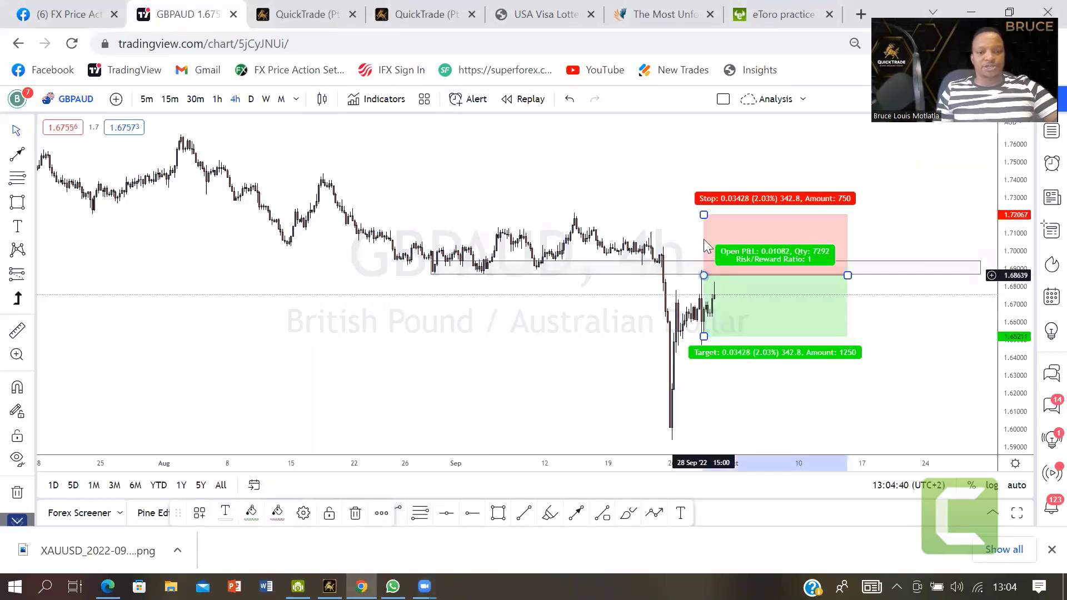
left_click_drag(703, 215, 703, 227)
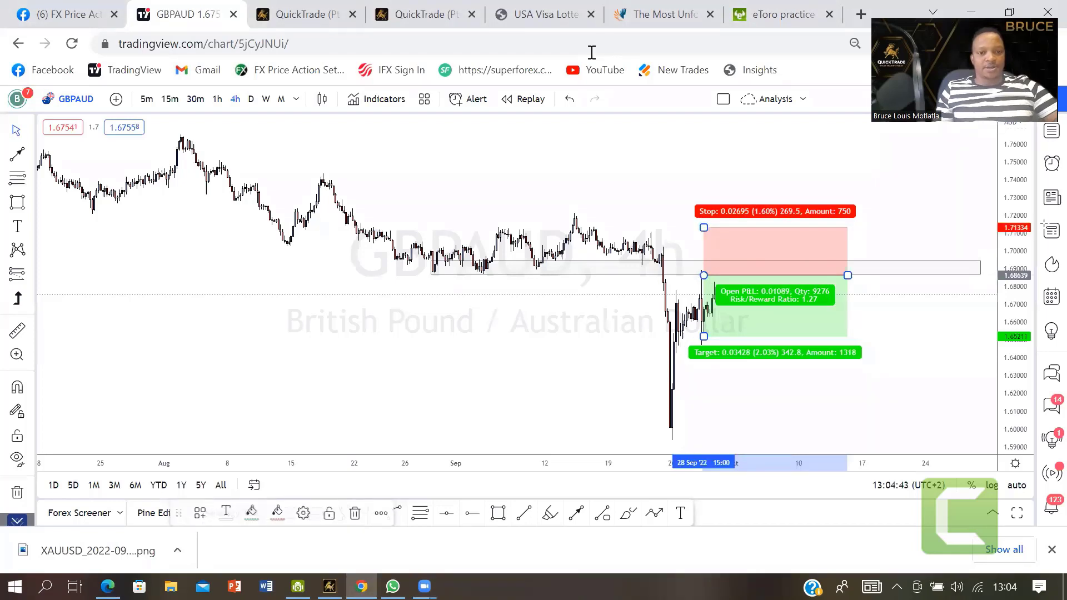
left_click_drag(644, 227, 670, 229)
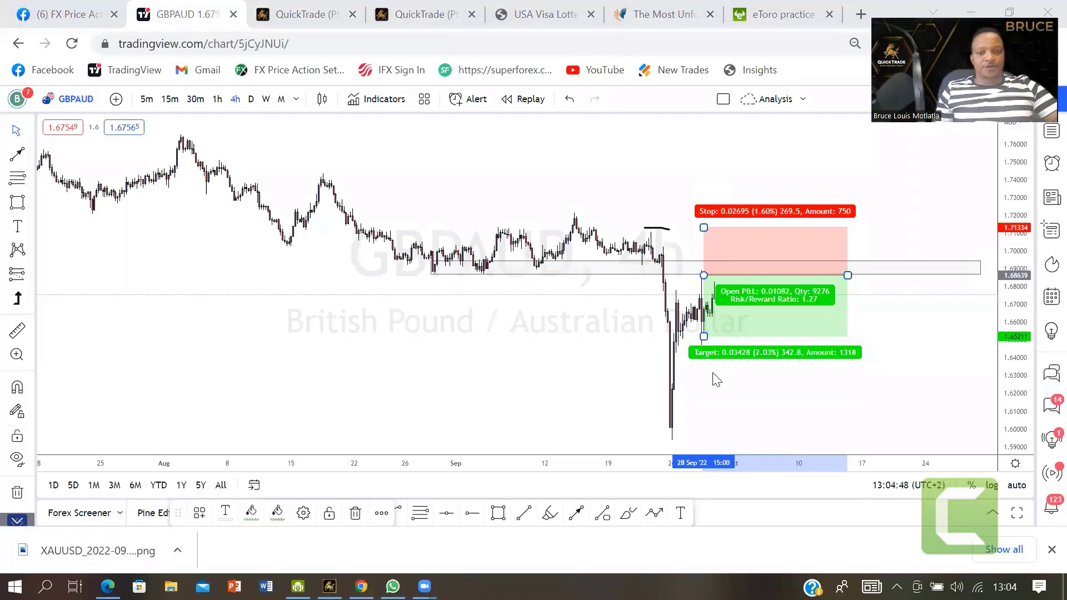
left_click_drag(704, 336, 711, 449)
left_click(556, 387)
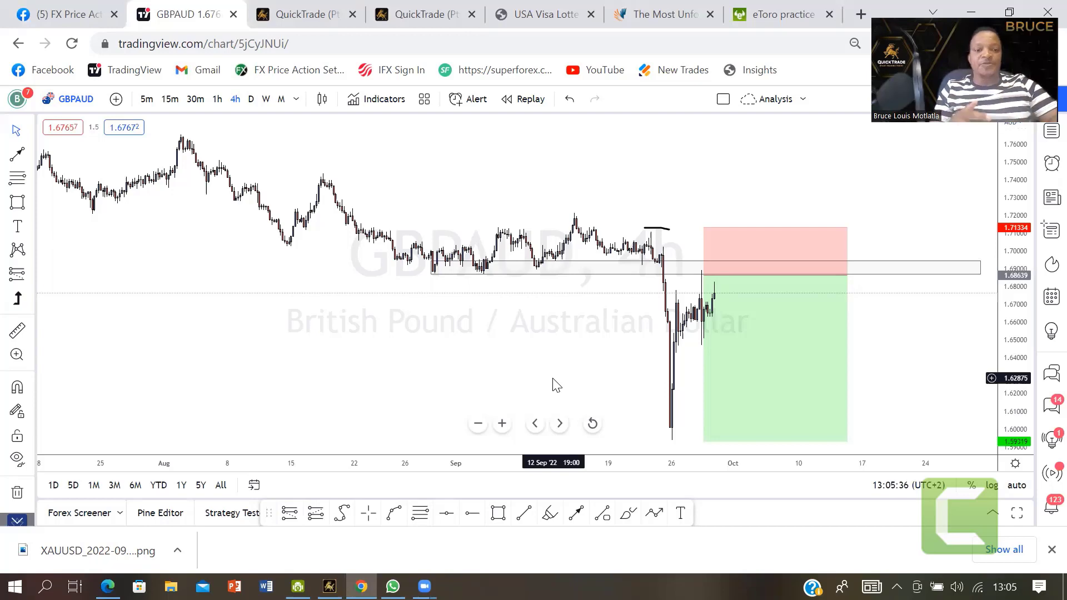
Step: Switch the chart to the EURGBP pair
left_click(74, 103)
type("EURGBP")
key("Return")
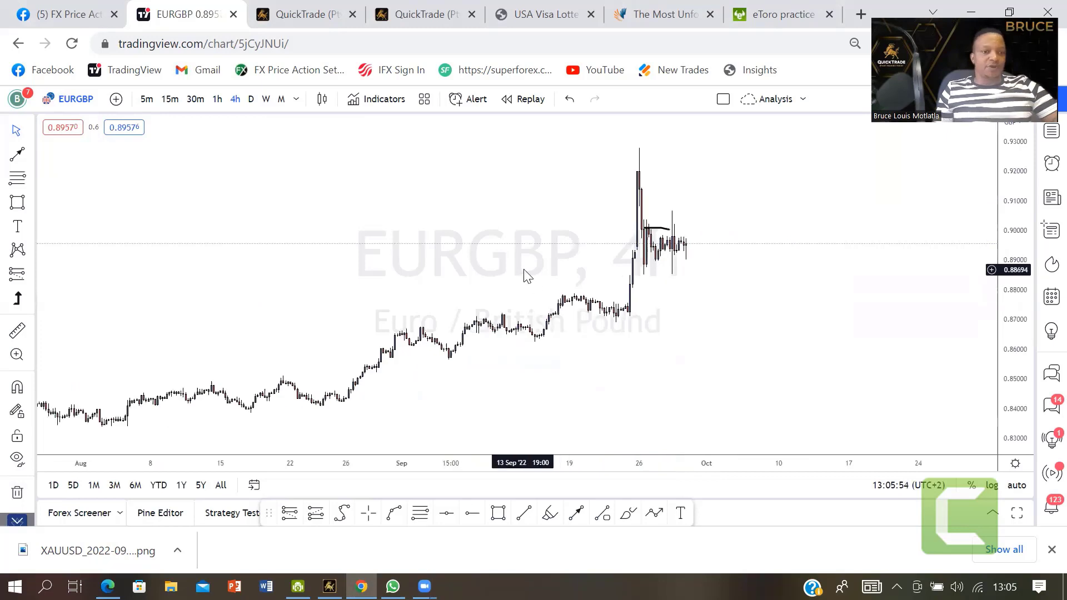
Step: Examine the EURGBP price structure on the 1-hour and 4-hour timeframes, back to spring and up to the latest candles
left_click(217, 99)
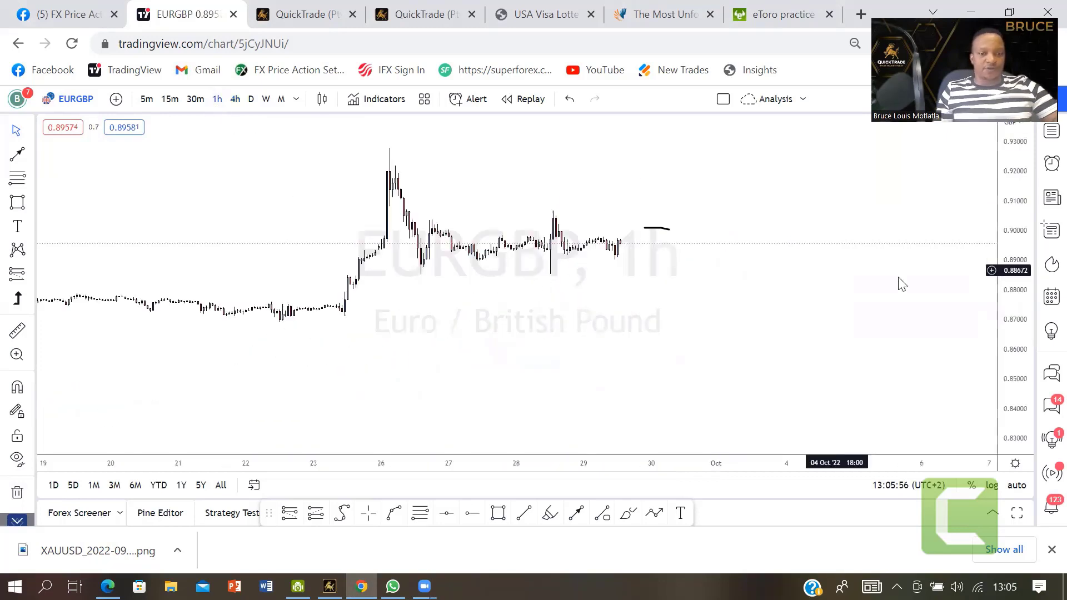
left_click_drag(1014, 373, 989, 250)
left_click_drag(611, 282, 699, 376)
scroll(699, 377, "down", 3)
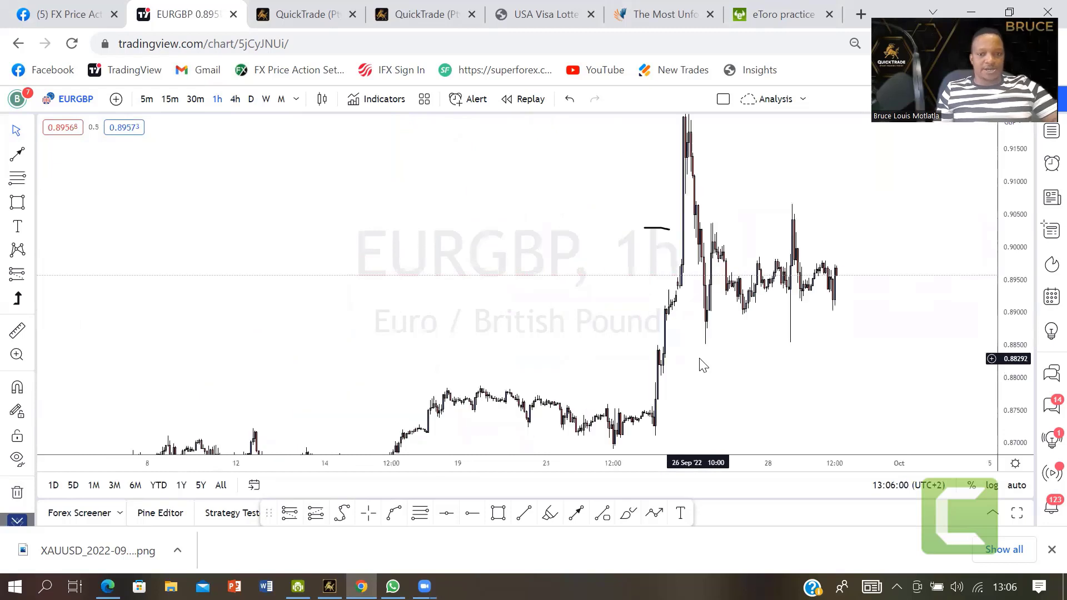
left_click(235, 99)
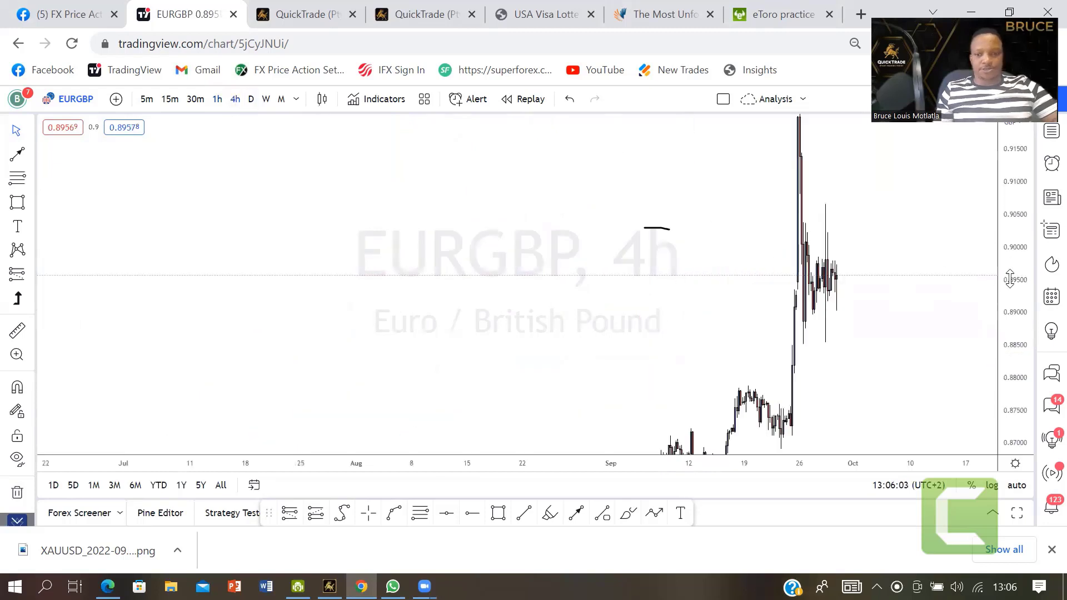
left_click_drag(1010, 274, 1025, 395)
left_click_drag(595, 300, 748, 274)
scroll(633, 283, "down", 3)
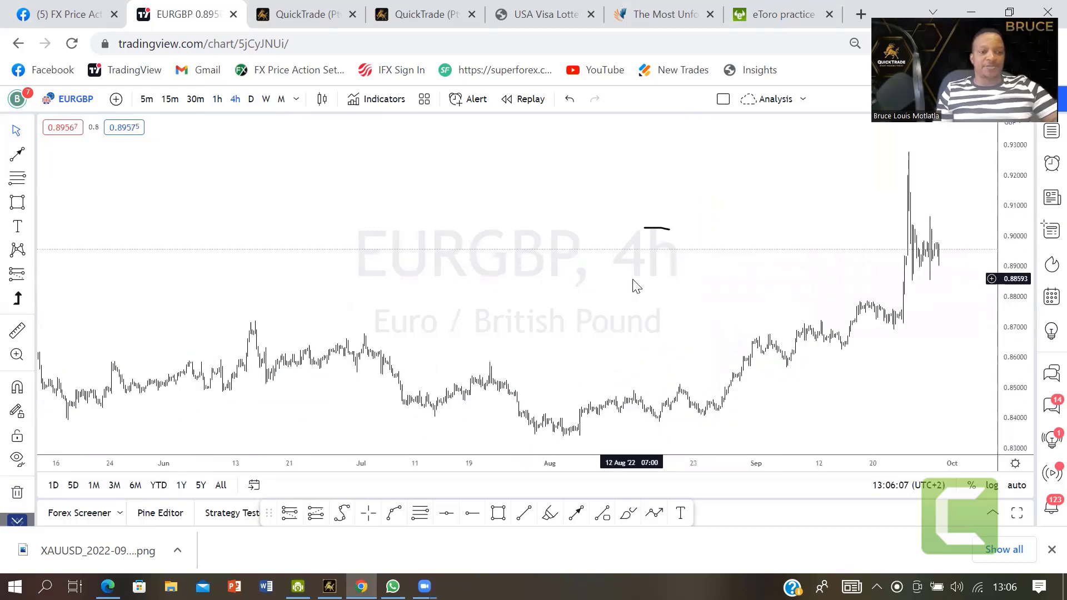
scroll(633, 285, "down", 2)
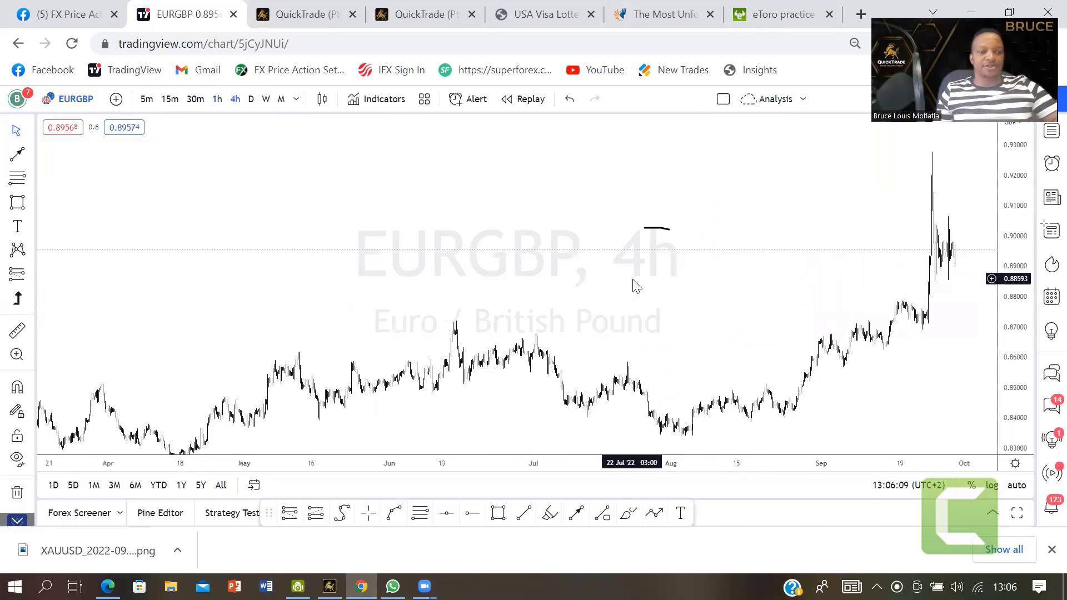
scroll(632, 279, "up", 4)
left_click_drag(632, 279, 495, 279)
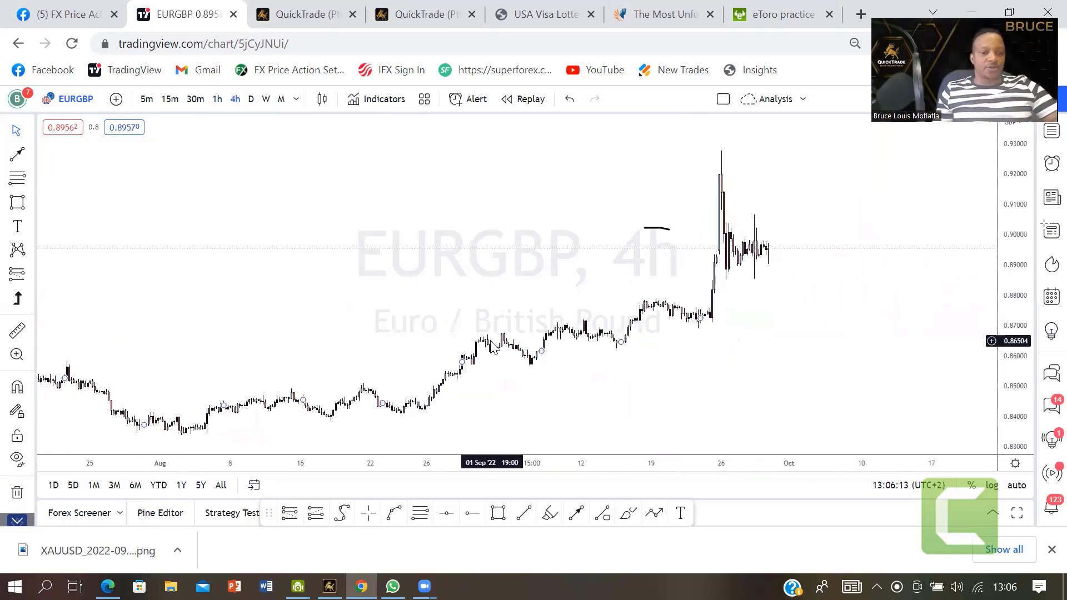
Step: Draw a rising trend line from the 25 Aug low at 0.84240 along the September lows, extended to 18 Oct
left_click(526, 514)
left_click(428, 408)
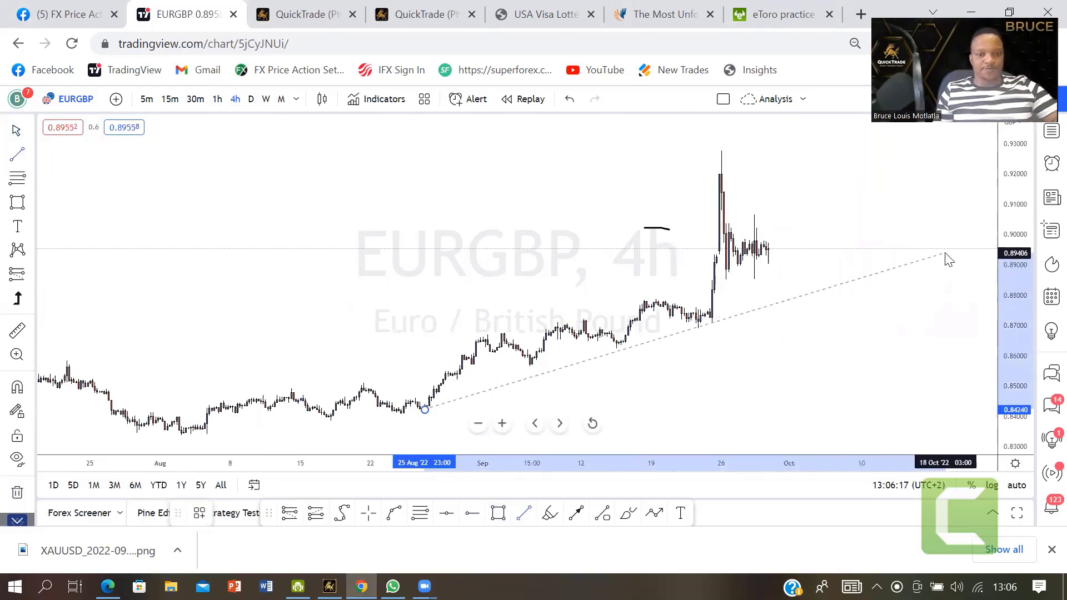
left_click(944, 254)
Step: Draw a rectangle zone over the mid-September highs between 0.87537 and 0.87889, from 16 Sep to 18 Oct
left_click(497, 513)
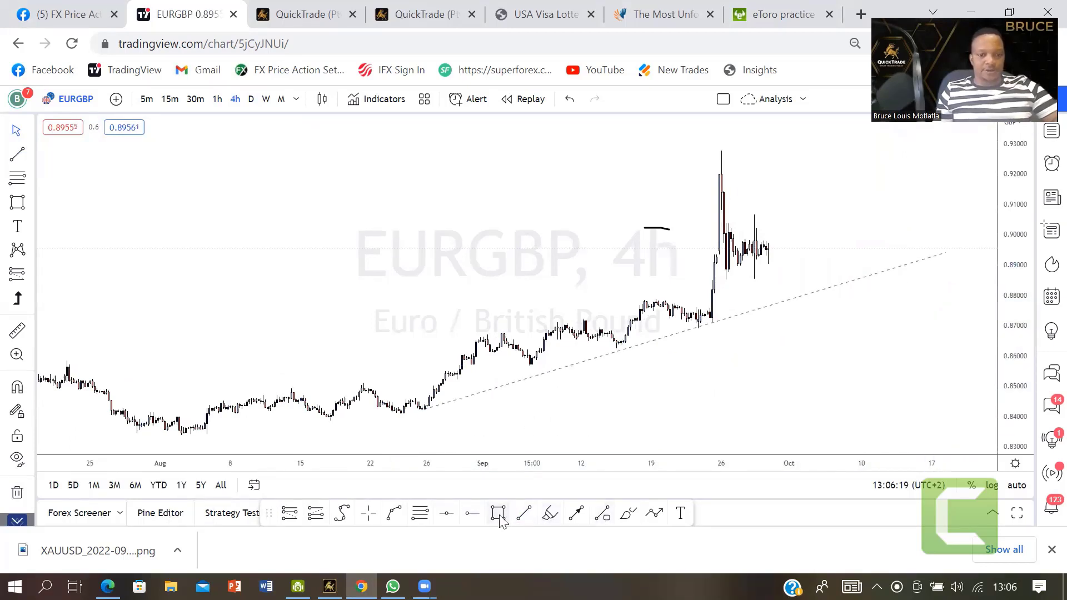
left_click(642, 310)
left_click(798, 260)
left_click(956, 298)
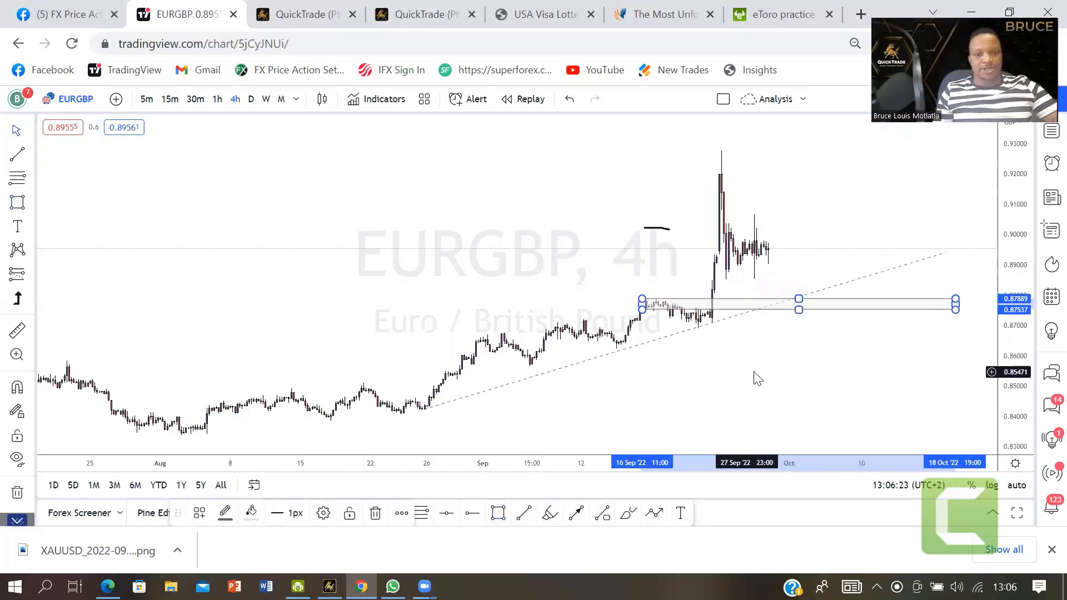
left_click(718, 373)
Step: Draw a projected path from the latest candle down to the zone at about 0.8793 around 2 Oct, and up beyond 0.93
left_click(654, 512)
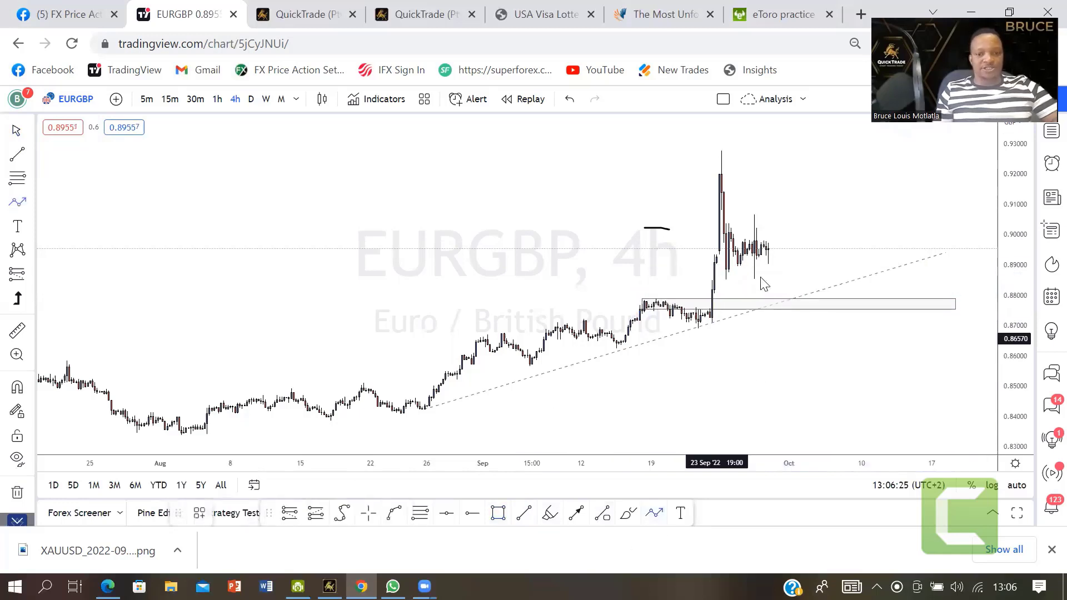
left_click(766, 247)
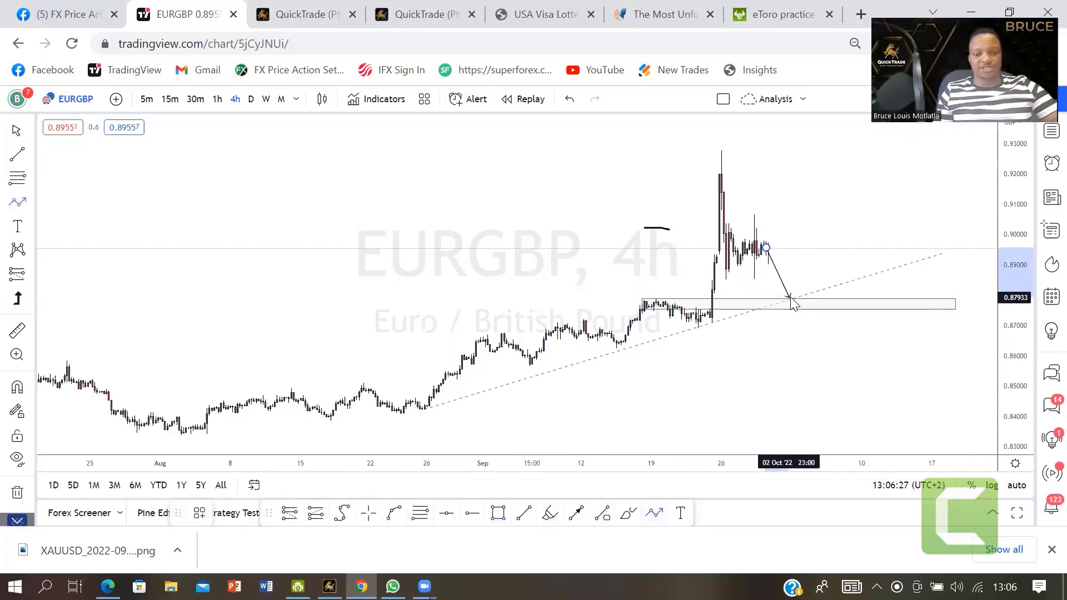
left_click(789, 298)
left_click(845, 118)
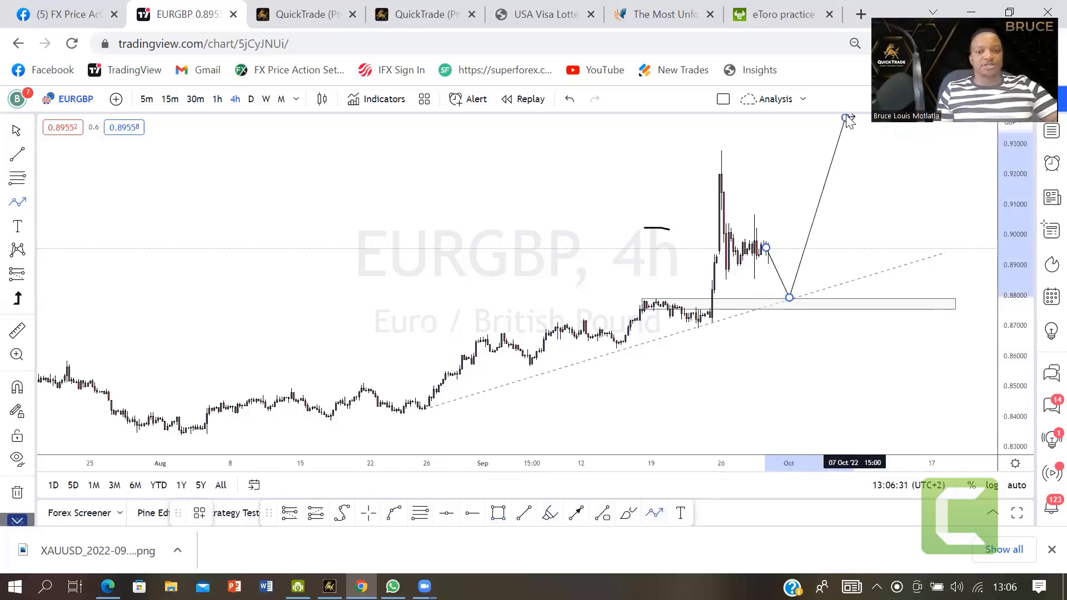
double_click(845, 118)
key("Escape")
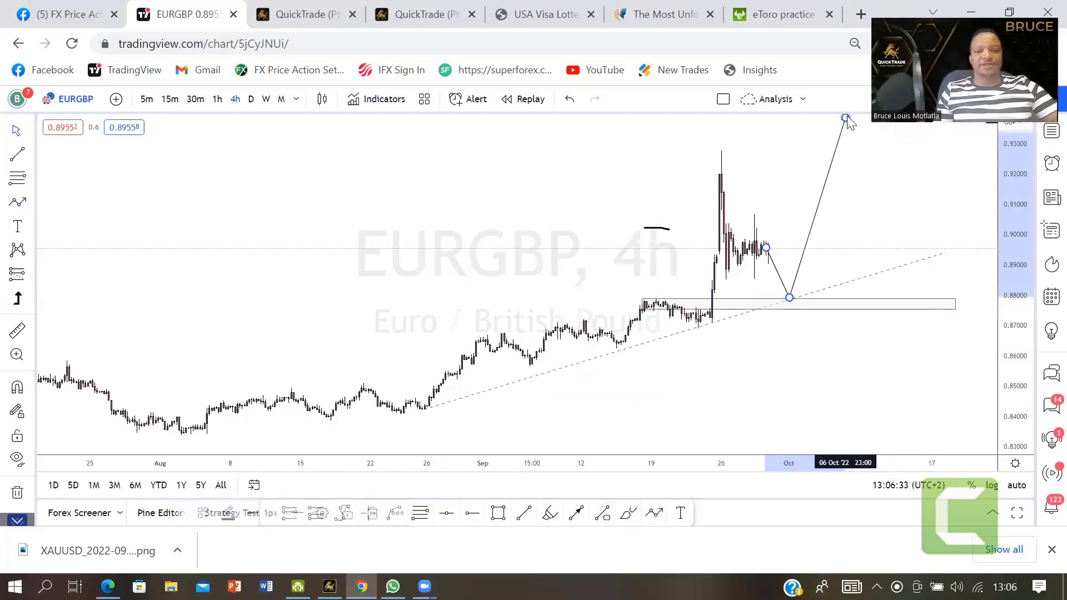
left_click_drag(845, 118, 861, 117)
left_click(799, 131)
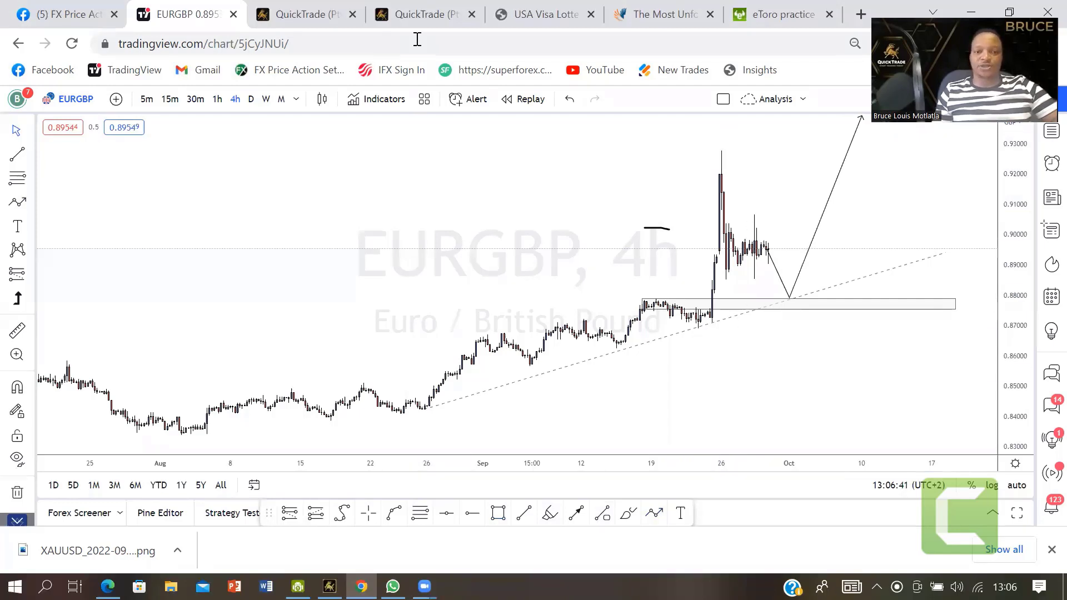
Step: Sketch freehand over the late-September surge, the pullback into the zone and the projected rally, marking the swing high and swing low
mouse_move(713, 318)
left_mouse_down()
mouse_move(732, 211)
mouse_move(763, 261)
mouse_move(773, 245)
left_mouse_up()
left_click_drag(806, 306, 850, 81)
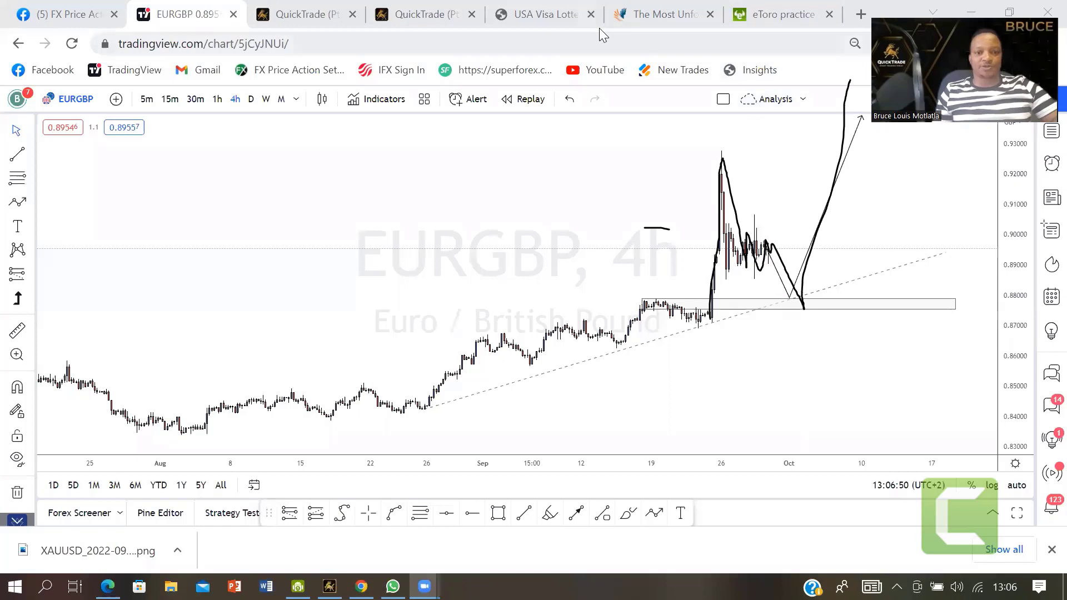
left_click(730, 80)
left_click_drag(713, 151, 727, 147)
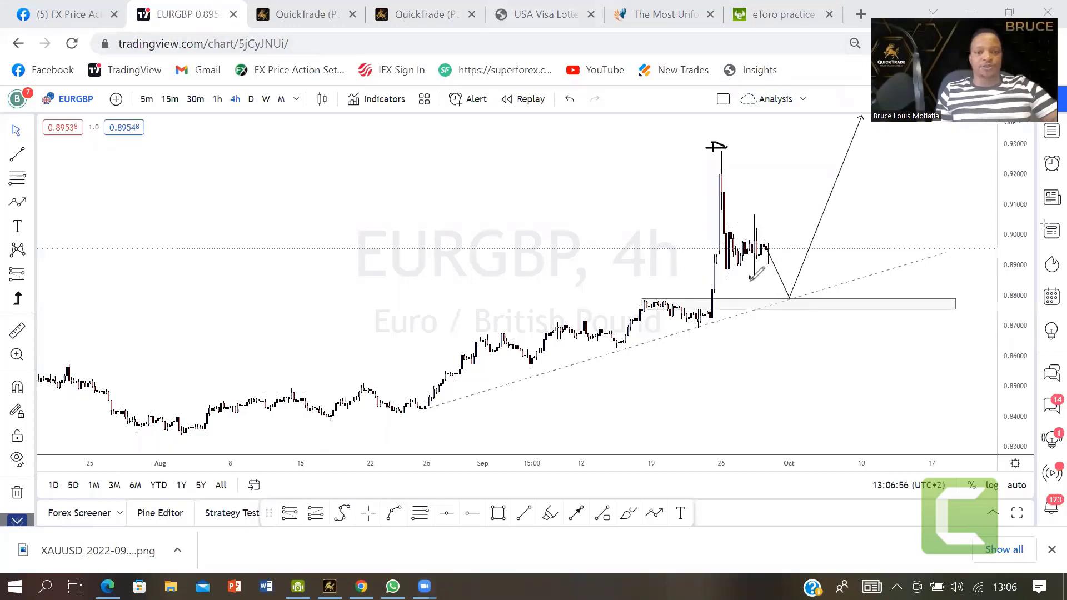
left_click_drag(749, 271, 751, 288)
left_click_drag(761, 208, 761, 216)
mouse_move(795, 300)
left_mouse_down()
mouse_move(810, 294)
mouse_move(804, 304)
mouse_move(860, 116)
left_mouse_up()
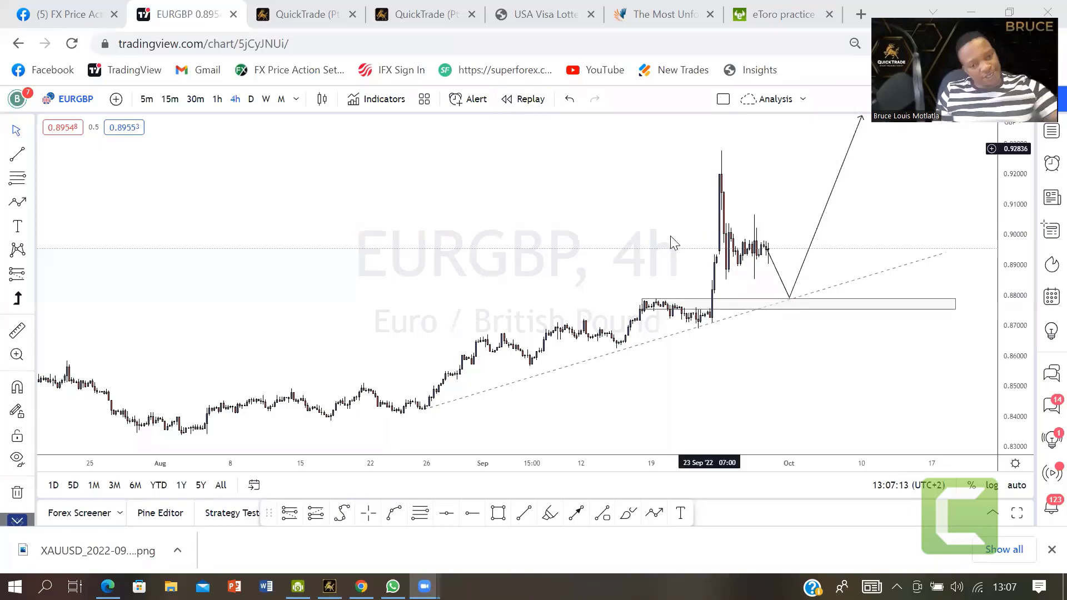
Step: Place a long position from 30 Sep with its entry at 0.88021 above the zone and its stop at 0.86834
left_click(315, 513)
left_click(778, 295)
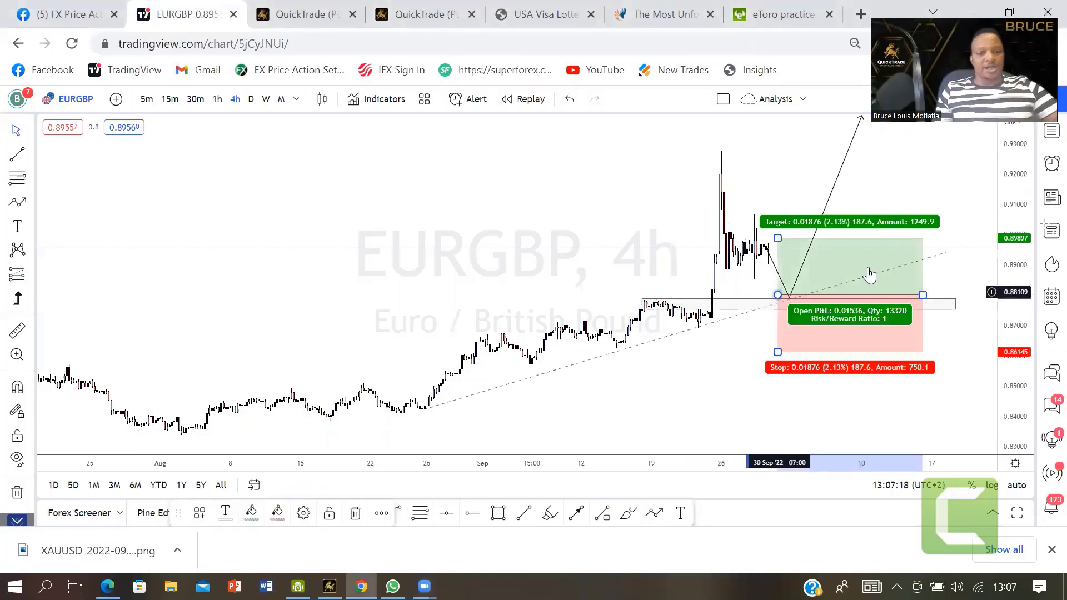
left_click_drag(777, 351, 778, 330)
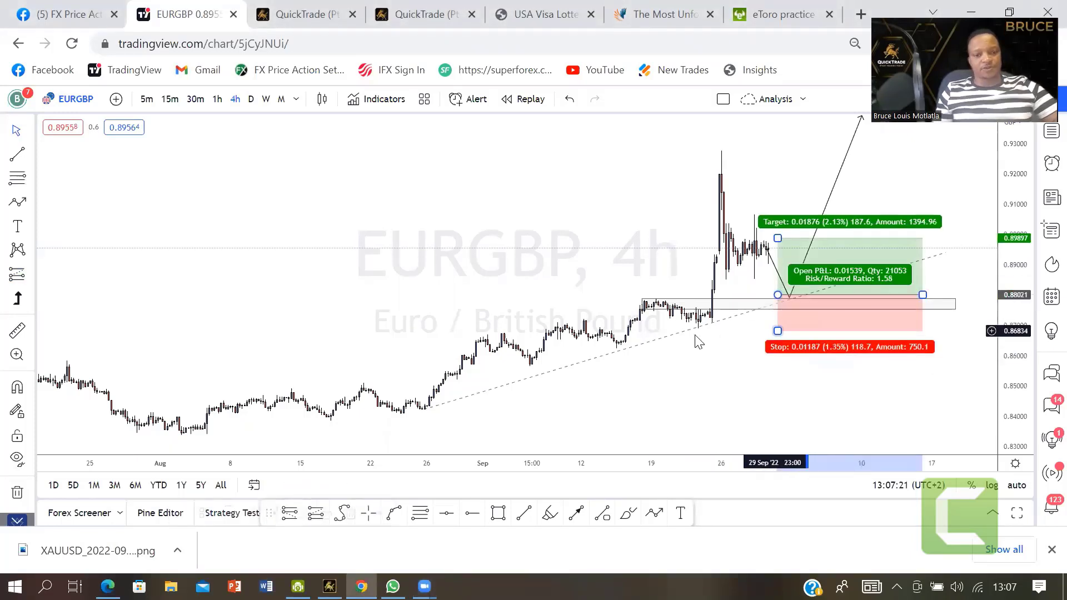
Step: Set the long position's target to 0.92550, shorten the projected path to that level, and end the position on 10 Oct
left_click_drag(784, 245, 760, 163)
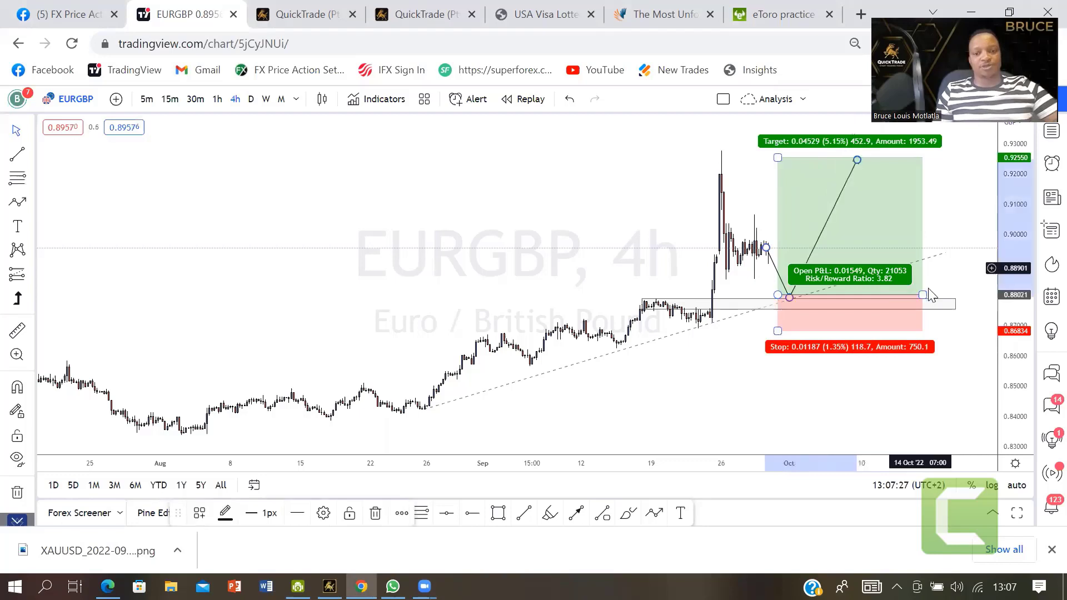
left_click_drag(923, 295, 866, 299)
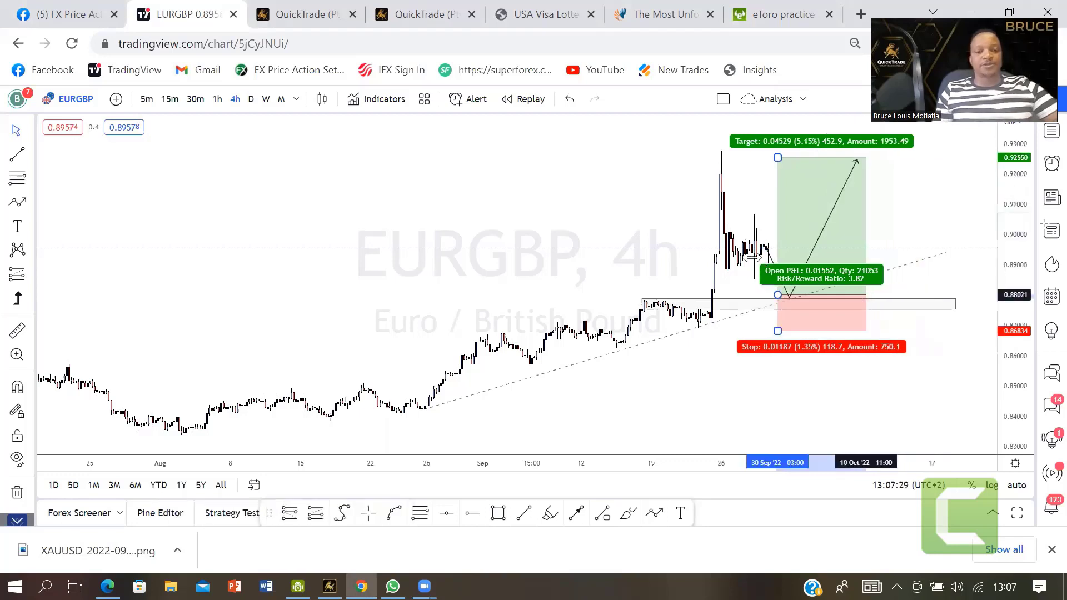
scroll(566, 244, "up", 2)
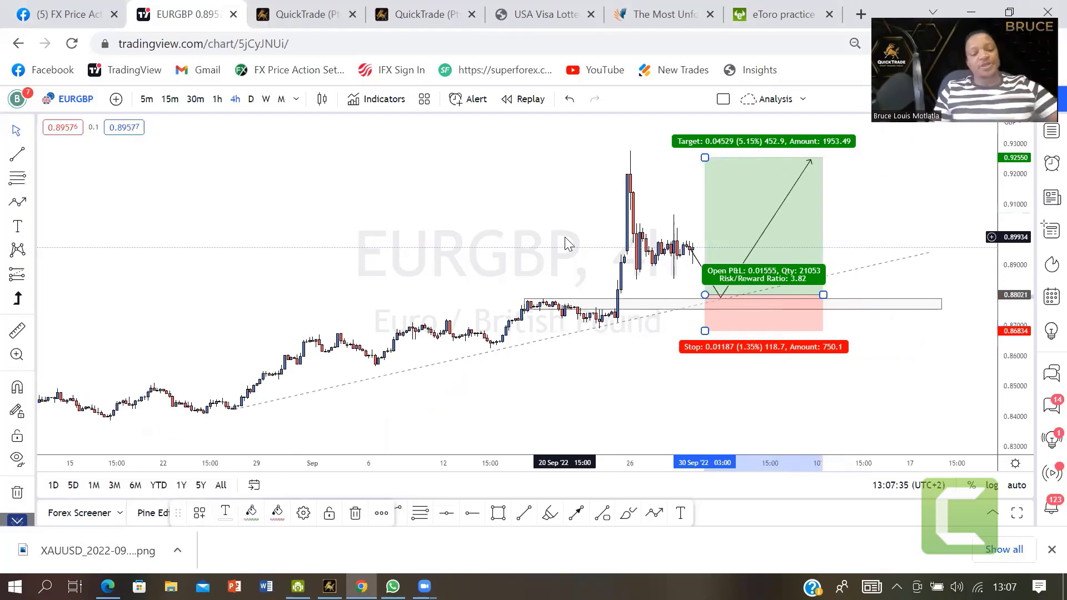
left_click(918, 249)
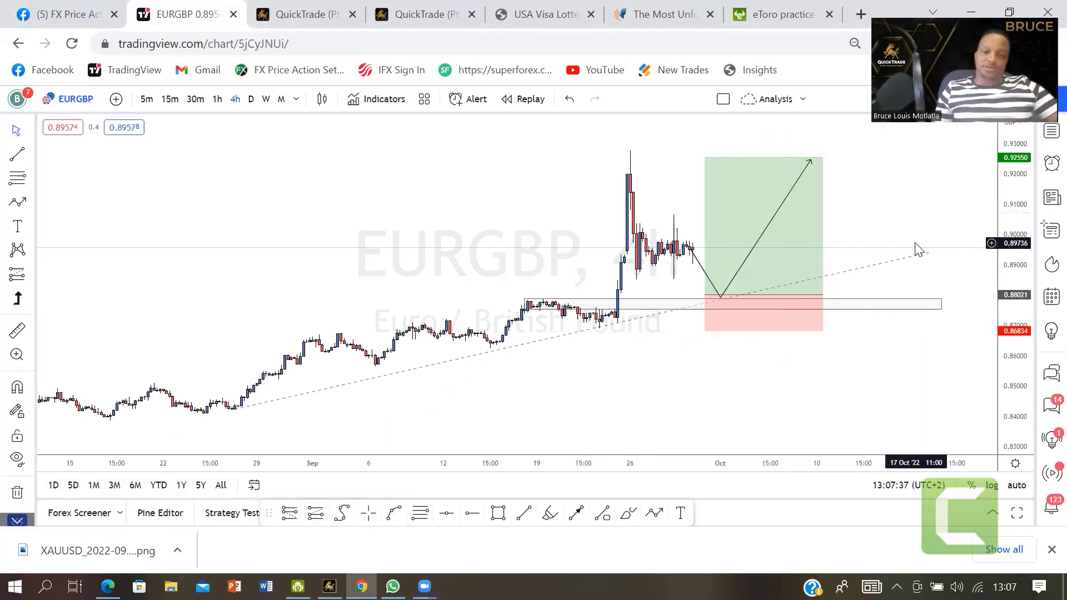